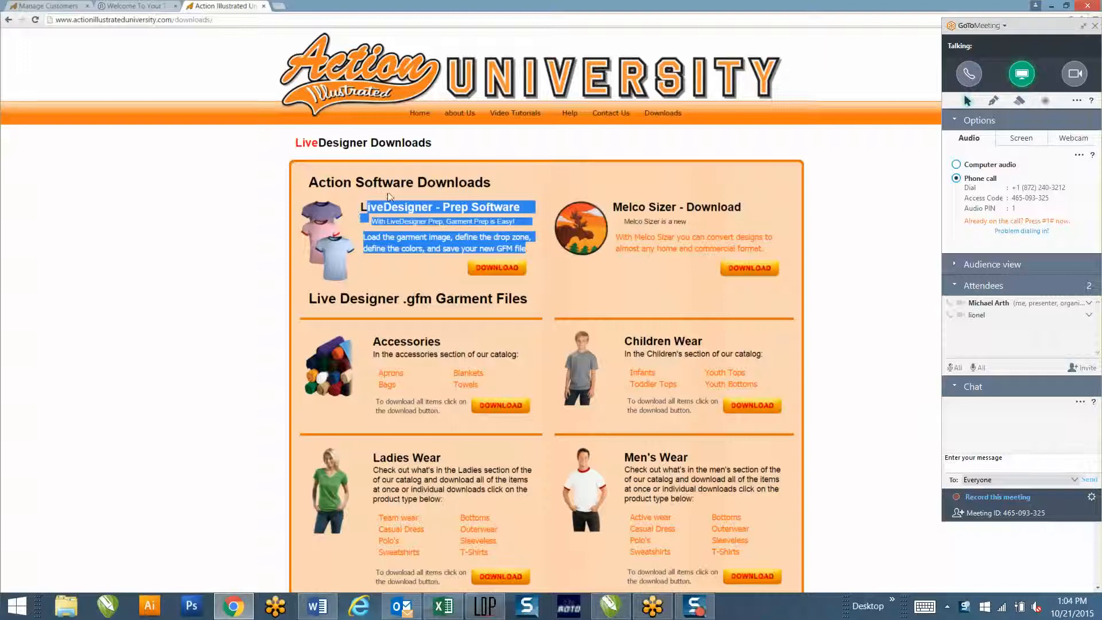
Switch to Live Designer Prep, dismiss the garment properties, and close the Spectra_Crewneck project without saving.
{"action": "left_click", "coordinate": [485, 605]}
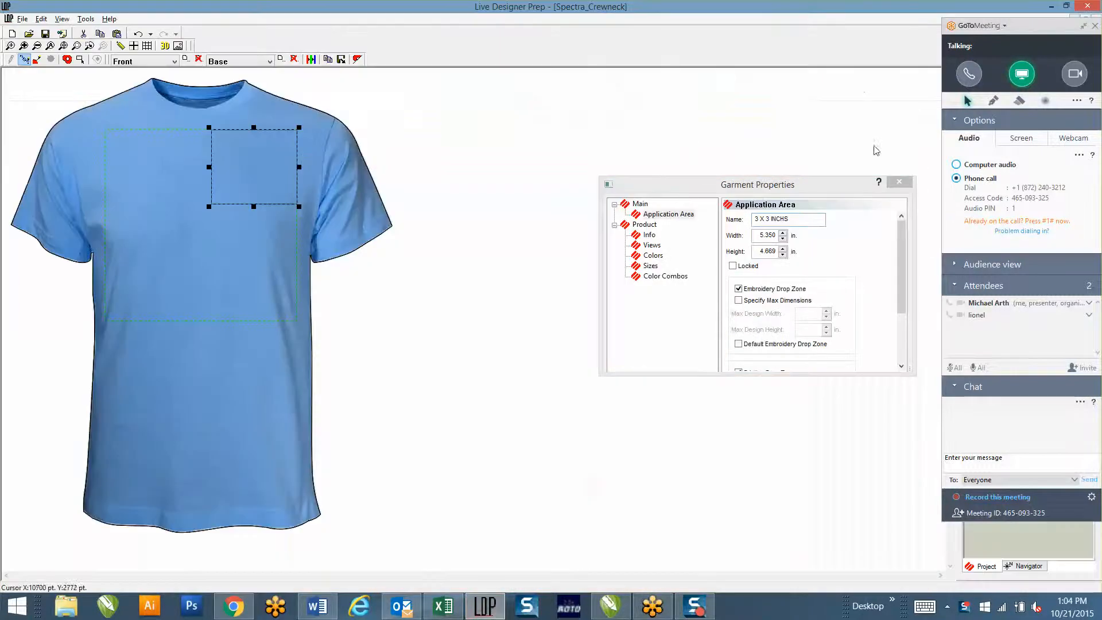
{"action": "left_click", "coordinate": [899, 182]}
{"action": "left_click_drag", "start_coordinate": [1056, 29], "coordinate": [1101, 52]}
{"action": "left_click", "coordinate": [1048, 89]}
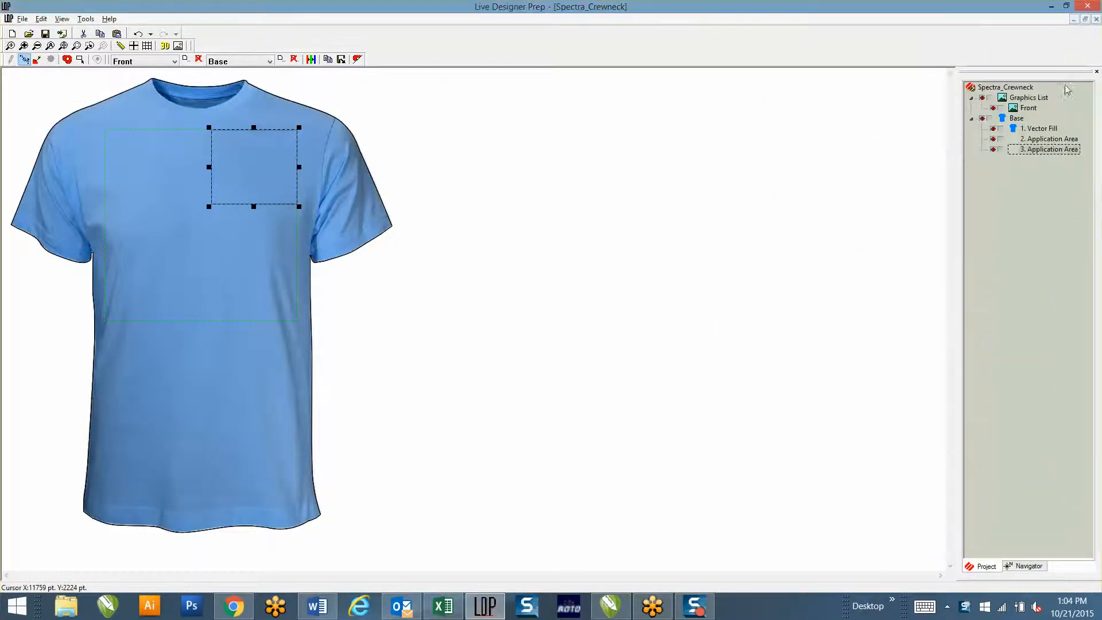
{"action": "left_click", "coordinate": [1096, 20]}
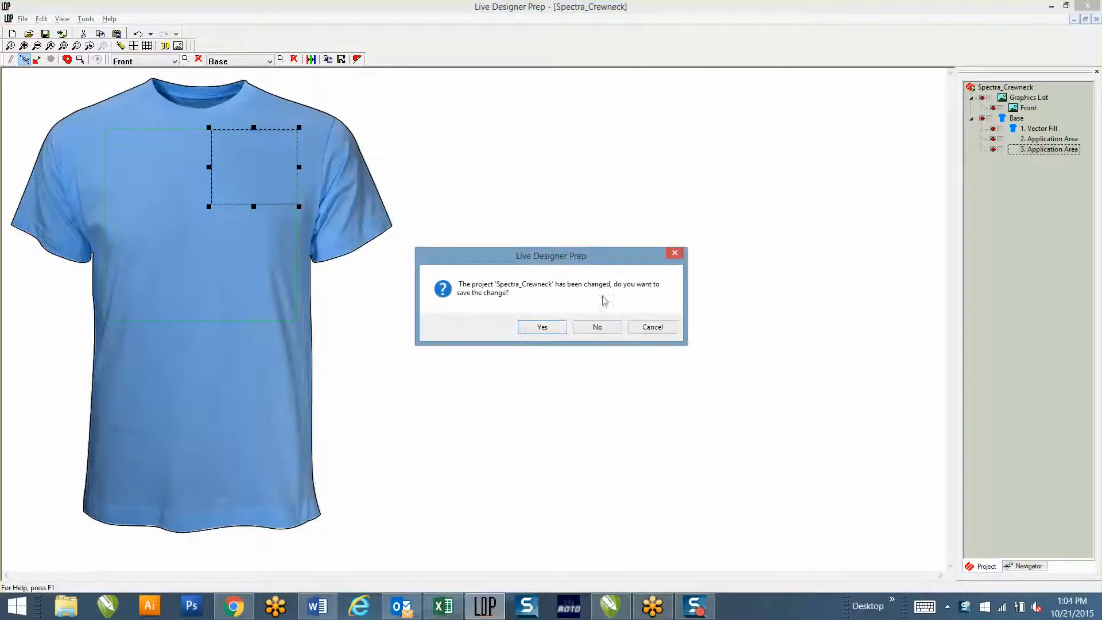
{"action": "left_click", "coordinate": [597, 326]}
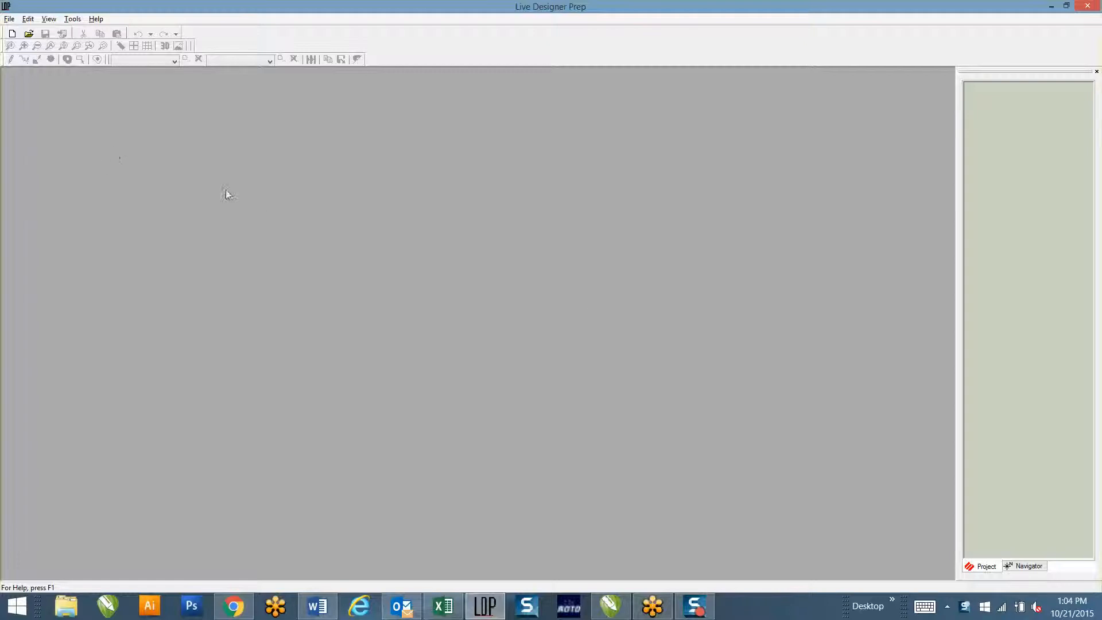
In a new Chrome tab, search Google for "gildan 2000 blank tee" and show the image results.
{"action": "left_click", "coordinate": [233, 606]}
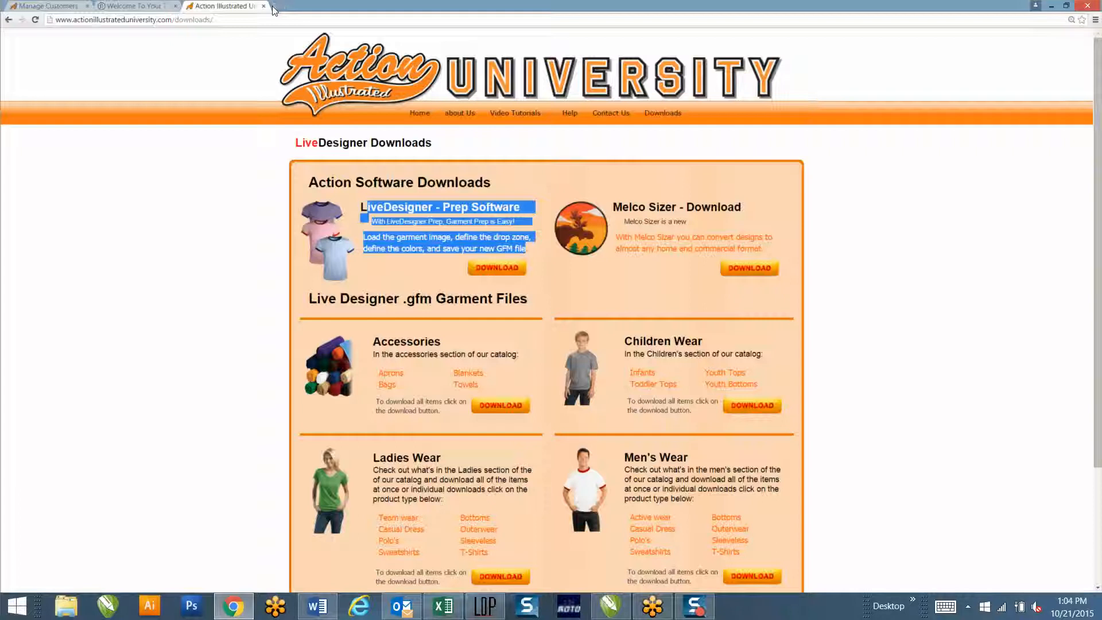
{"action": "left_click", "coordinate": [278, 7]}
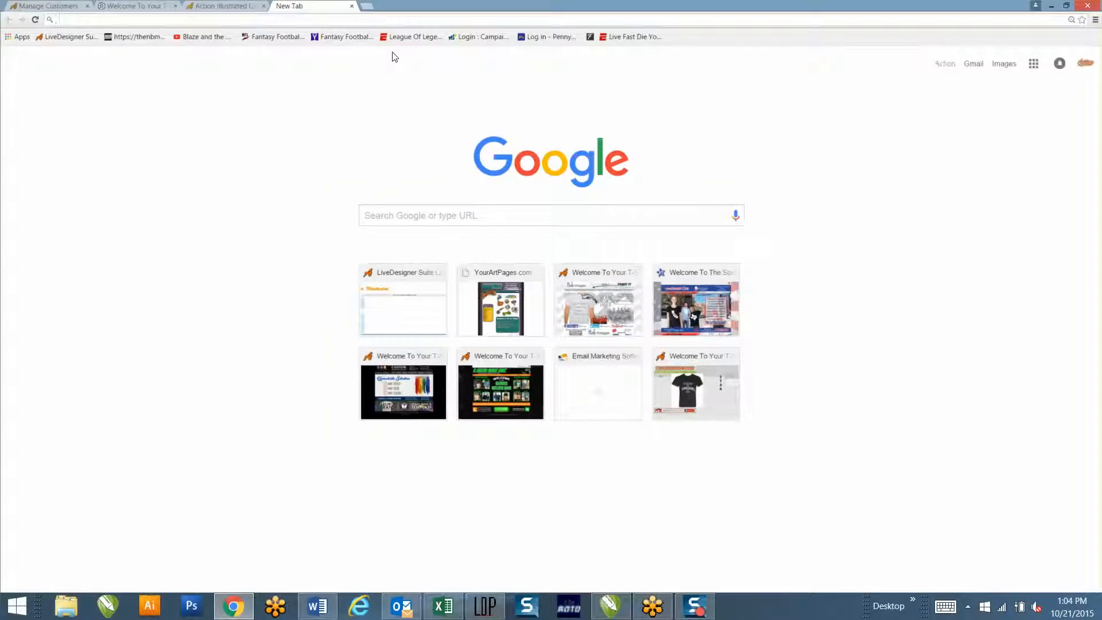
{"action": "type", "text": "gil"}
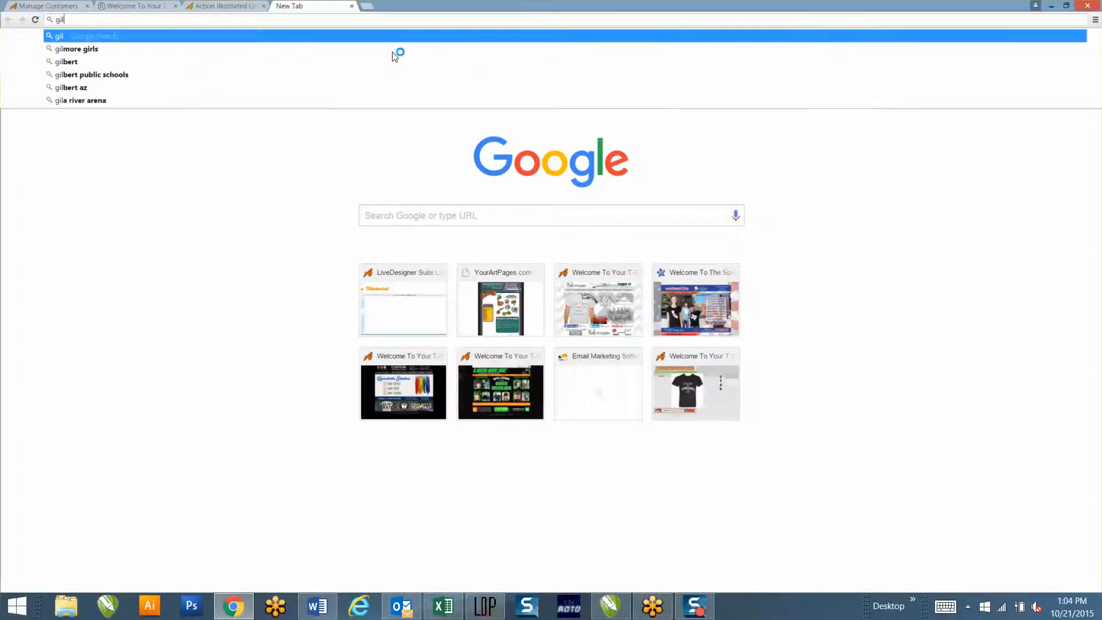
{"action": "type", "text": "dan "}
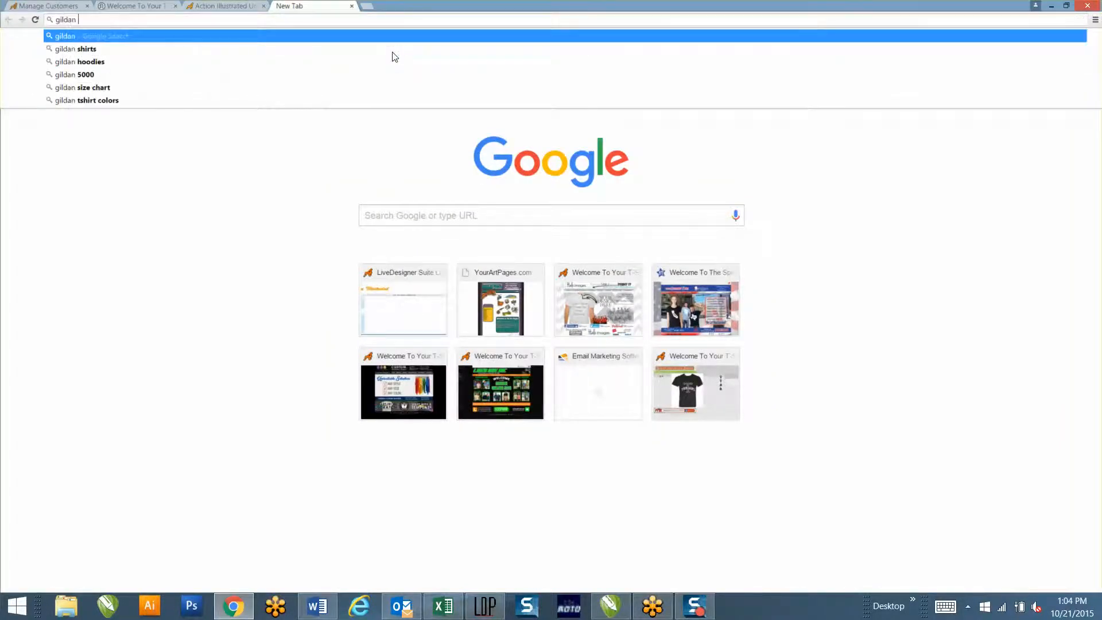
{"action": "type", "text": "2000 black tee"}
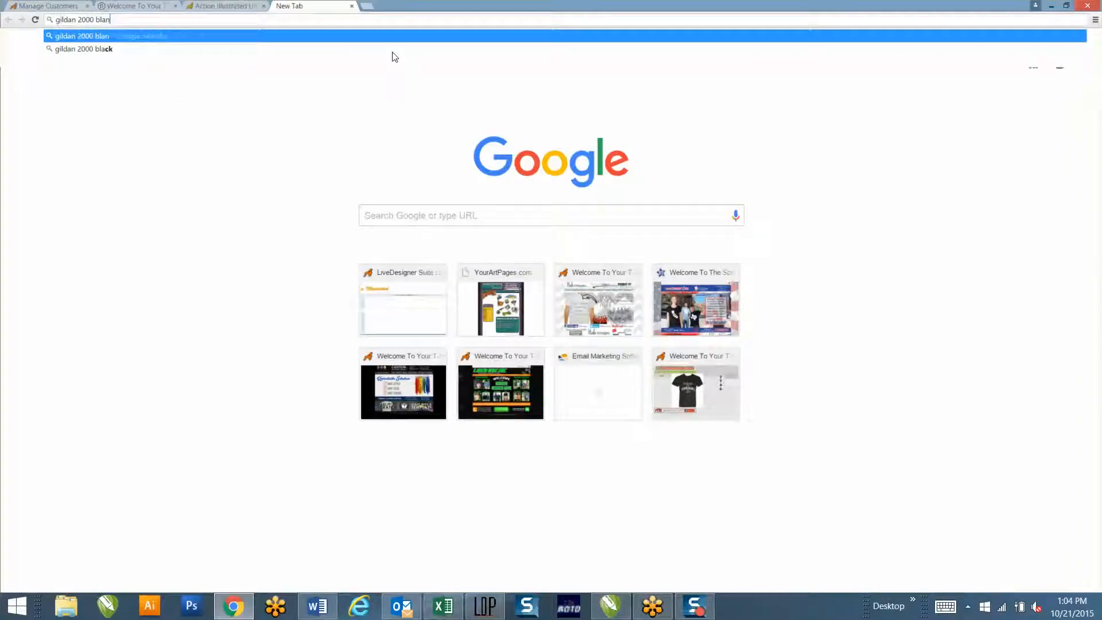
{"action": "key", "text": "Return"}
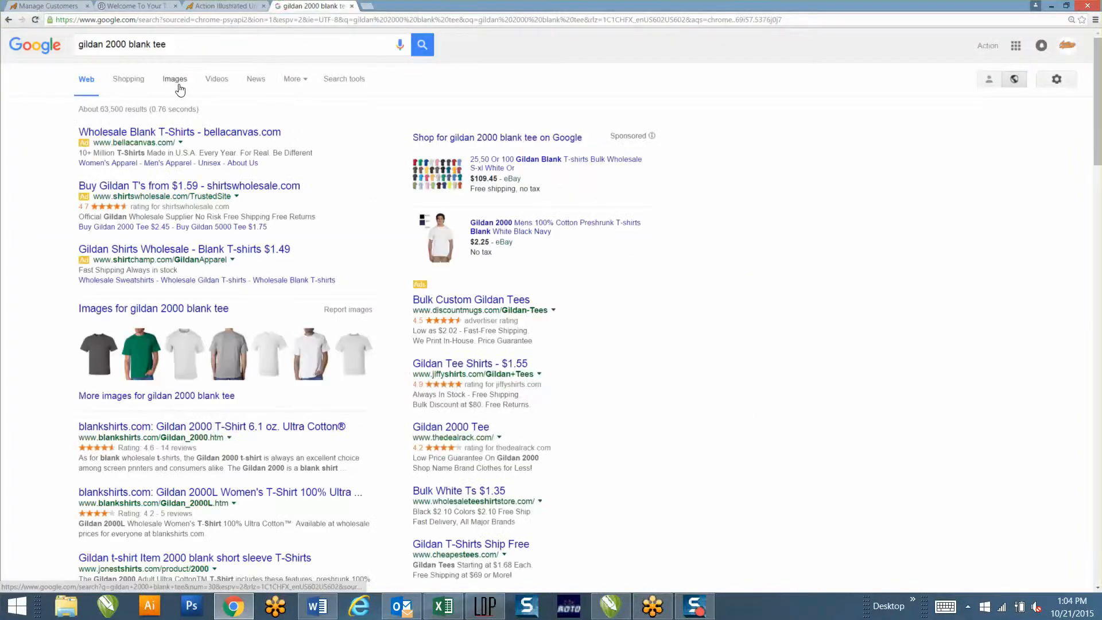
{"action": "left_click", "coordinate": [176, 88]}
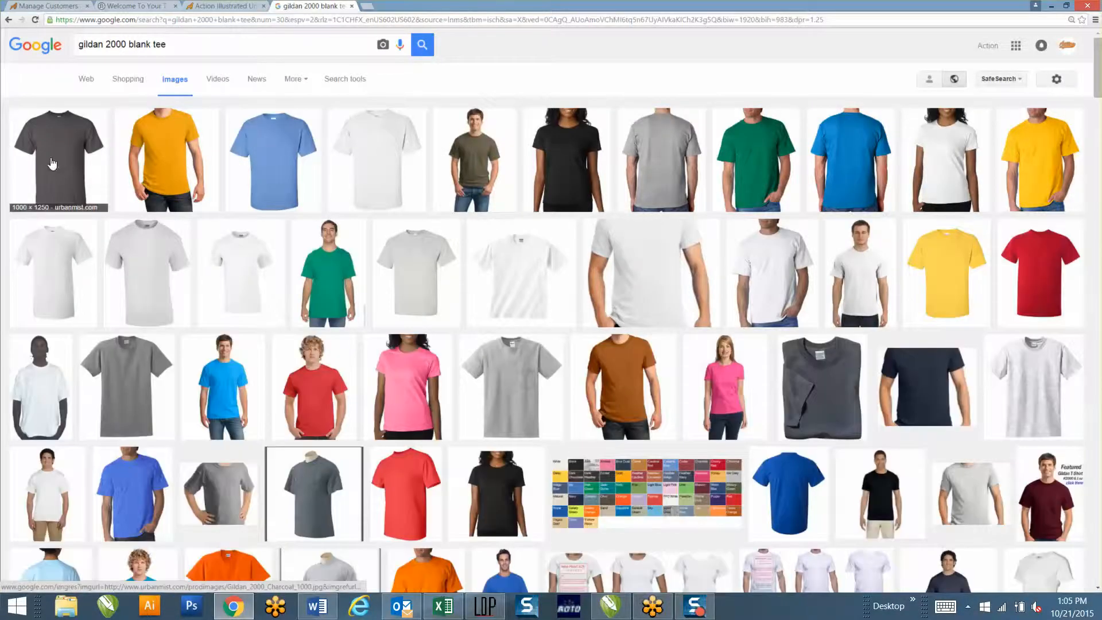
Save the enlarged charcoal T-shirt image to the Desktop as a JPEG named download.
{"action": "left_click", "coordinate": [80, 179]}
{"action": "right_click", "coordinate": [302, 277]}
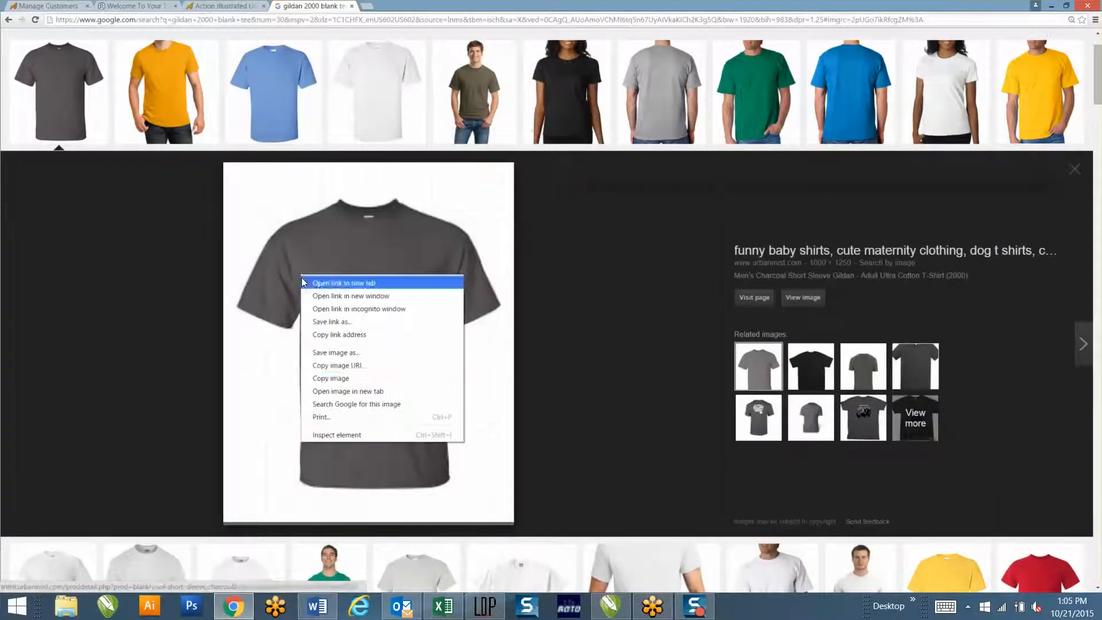
{"action": "left_click", "coordinate": [352, 352]}
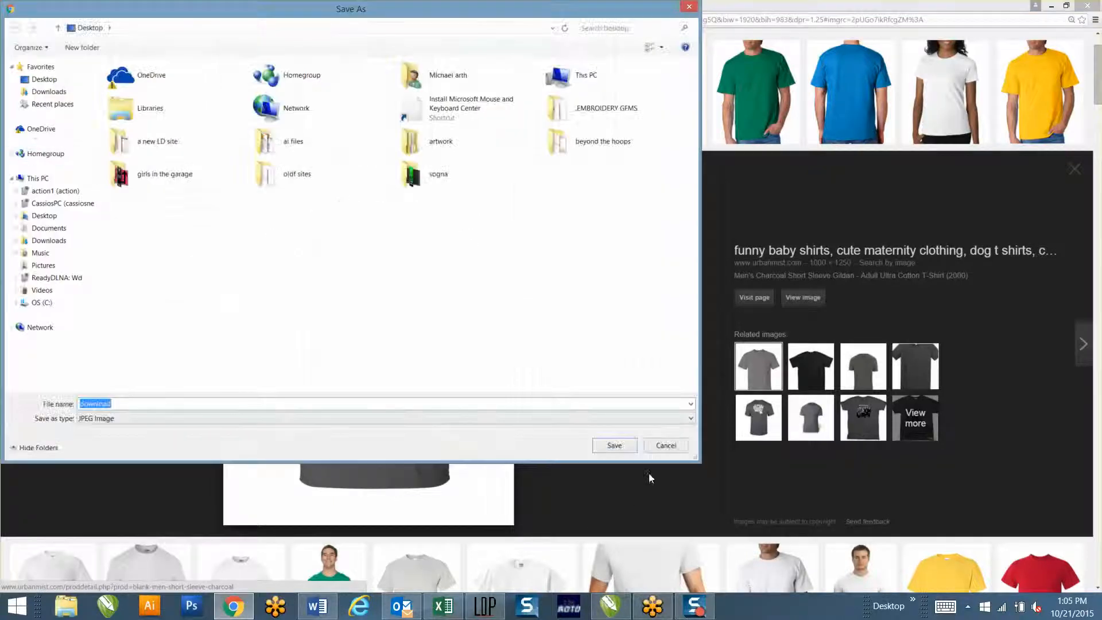
{"action": "left_click", "coordinate": [615, 445]}
Switch to Live Designer Prep, create a new project, and load the saved shirt image from the Desktop.
{"action": "key", "text": "alt+Tab"}
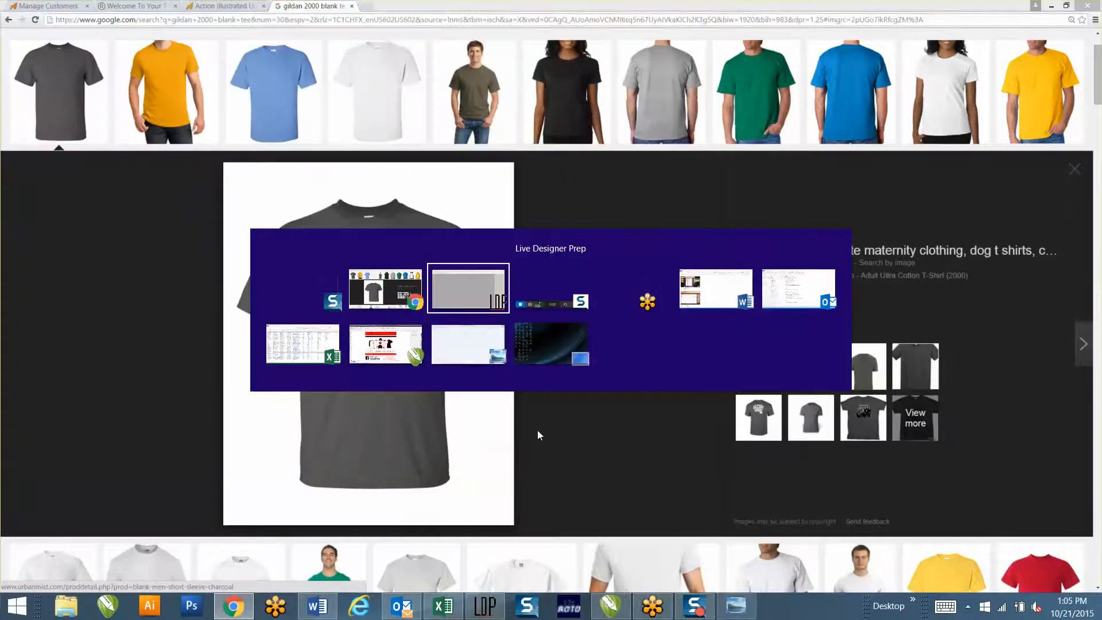
{"action": "left_click", "coordinate": [10, 20]}
{"action": "left_click", "coordinate": [21, 29]}
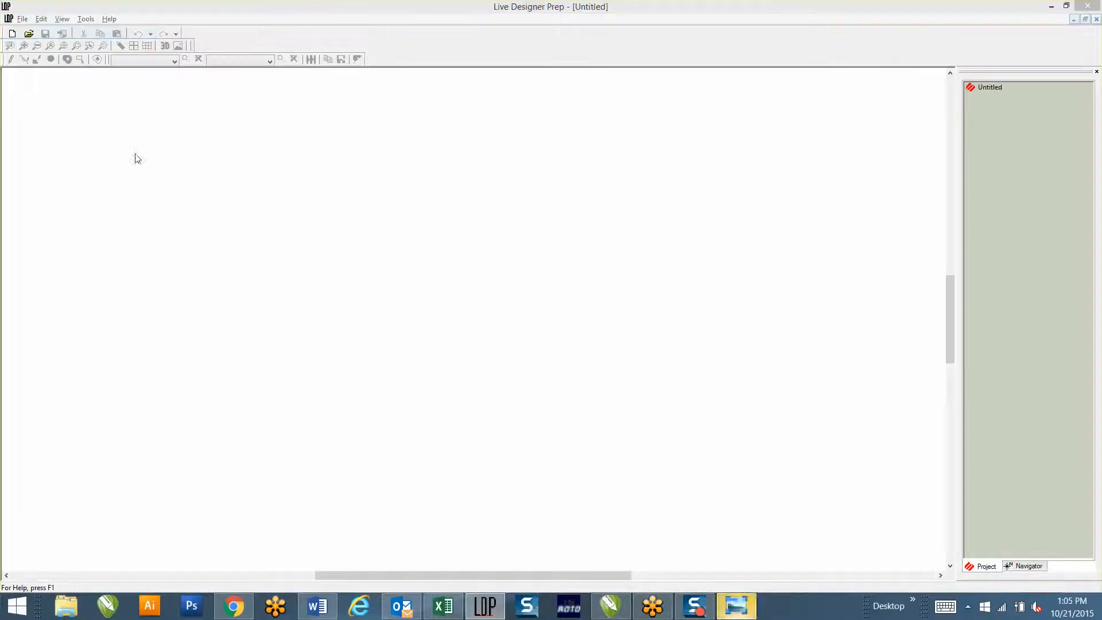
{"action": "key", "text": "ctrl+o"}
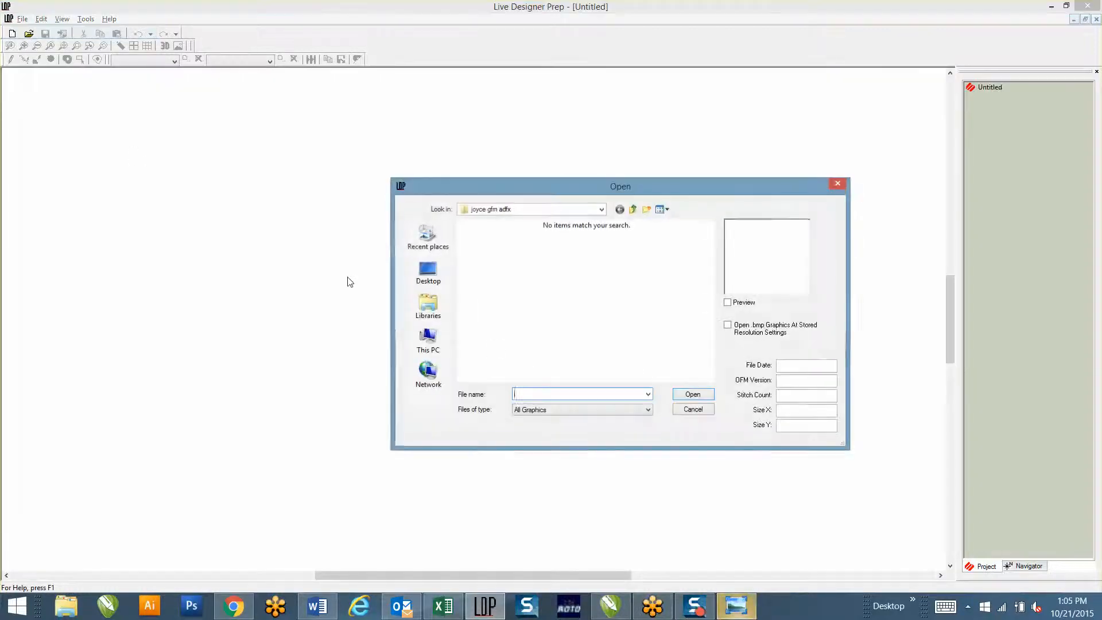
{"action": "left_click", "coordinate": [427, 275]}
{"action": "left_click_drag", "start_coordinate": [711, 274], "coordinate": [717, 352]}
{"action": "double_click", "coordinate": [480, 350]}
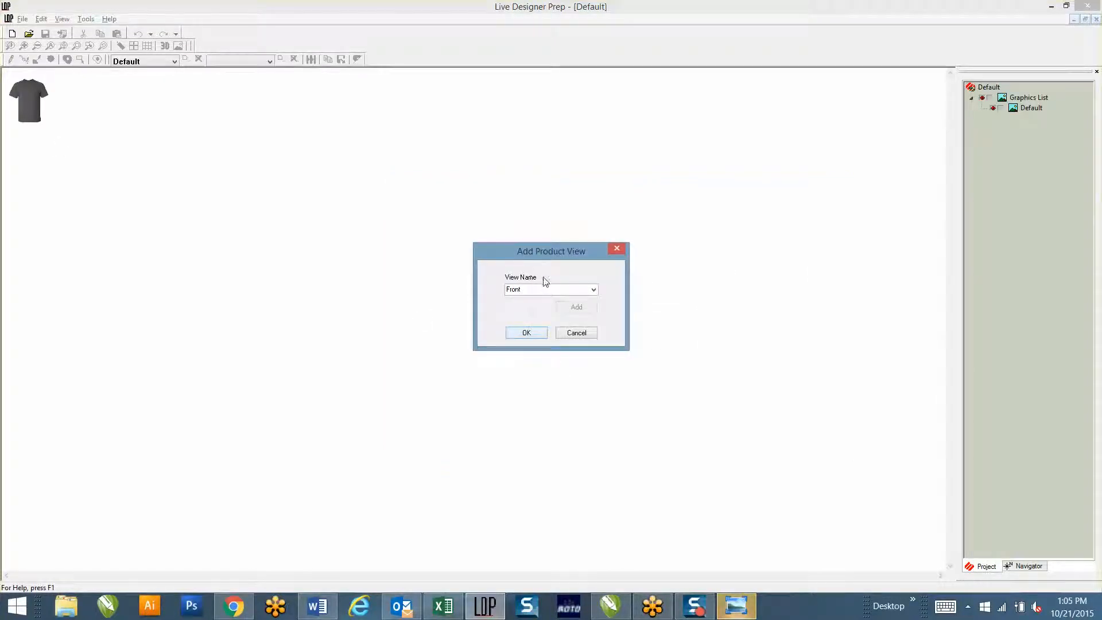
Assign the shirt image to the Front product view and name its mask base.
{"action": "left_click", "coordinate": [525, 334]}
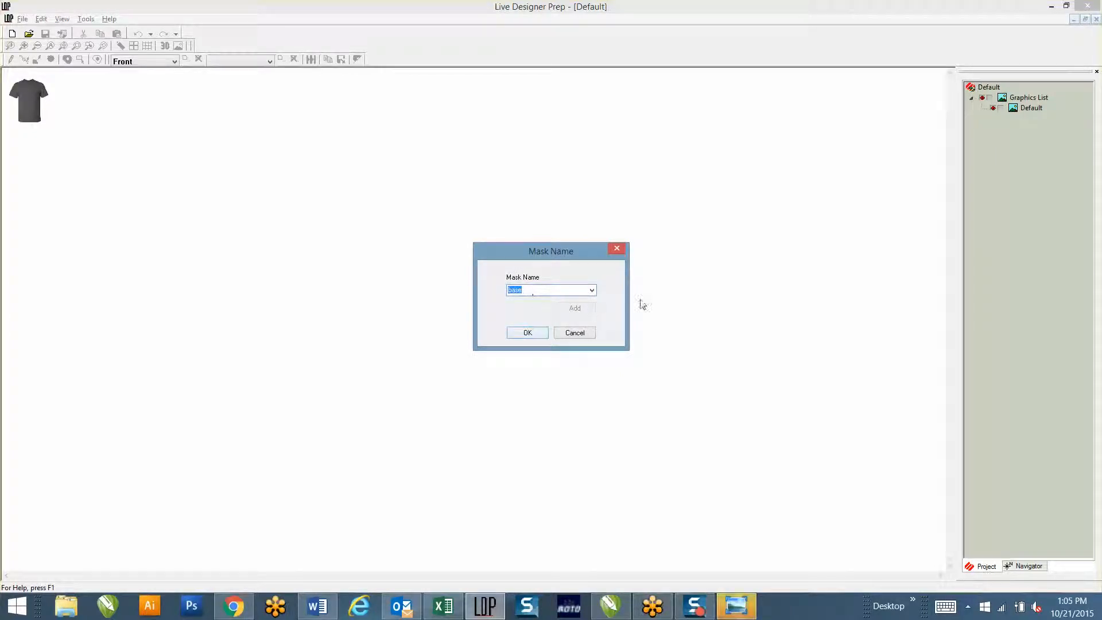
{"action": "left_click", "coordinate": [531, 333]}
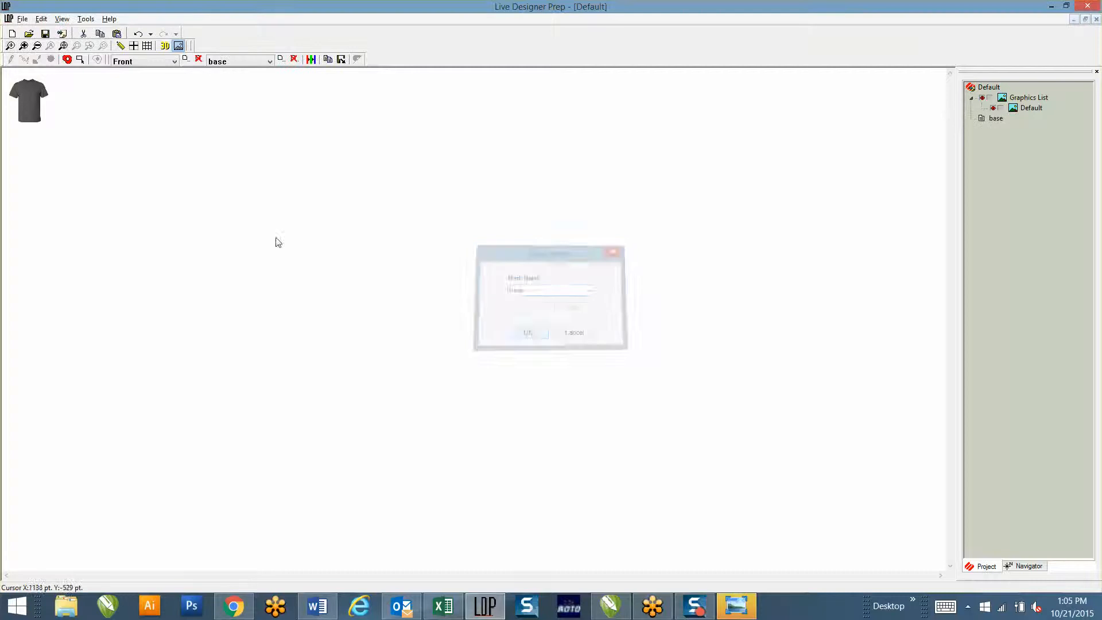
Scale the shirt by measuring its body length with the ruler, setting the true dimension to 25 in, and fit it in view.
{"action": "left_click", "coordinate": [121, 48]}
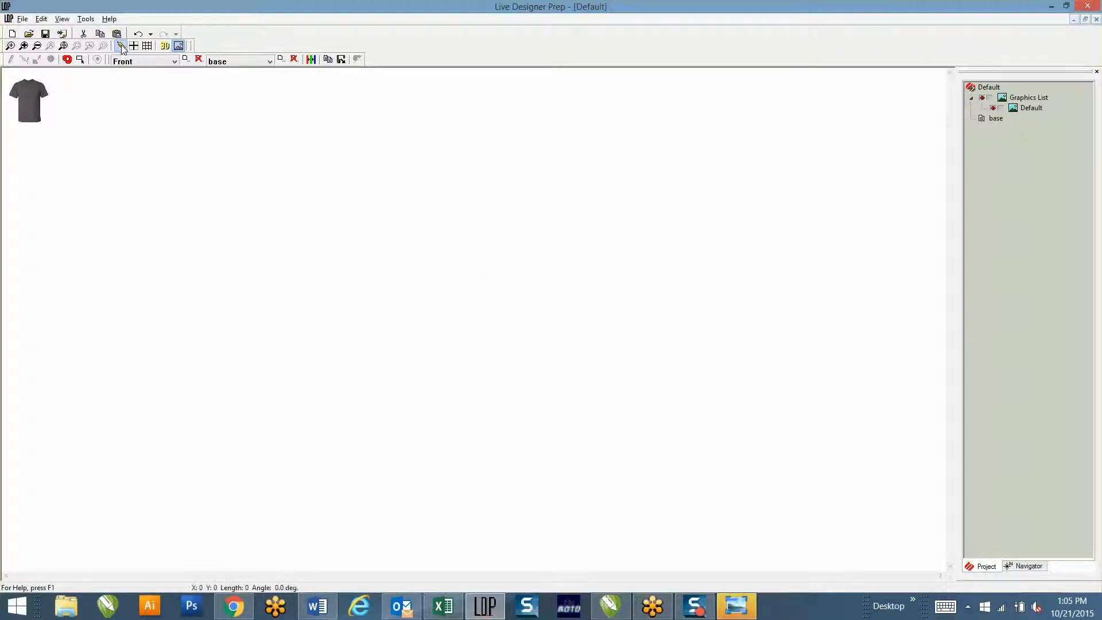
{"action": "left_click_drag", "start_coordinate": [32, 125], "coordinate": [32, 37]}
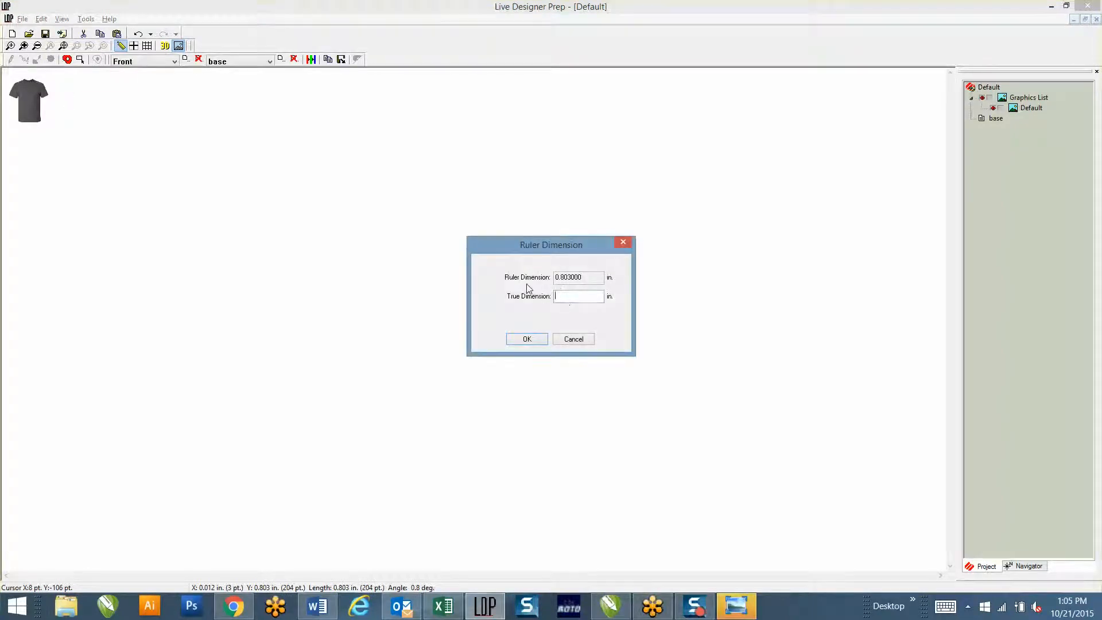
{"action": "type", "text": "25"}
{"action": "left_click", "coordinate": [526, 339]}
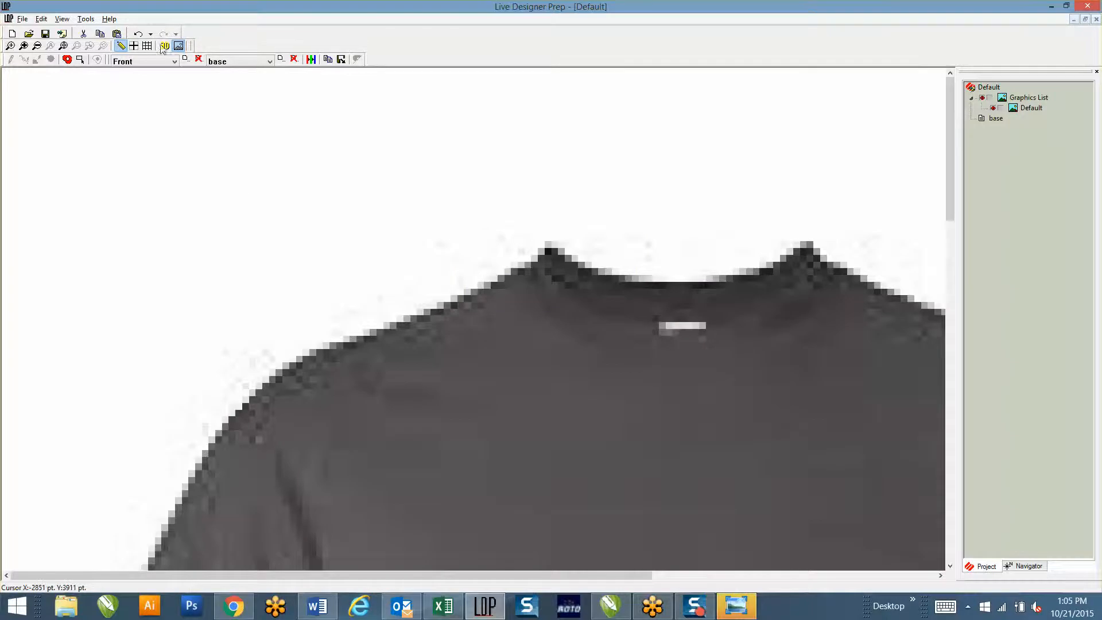
{"action": "left_click", "coordinate": [64, 46]}
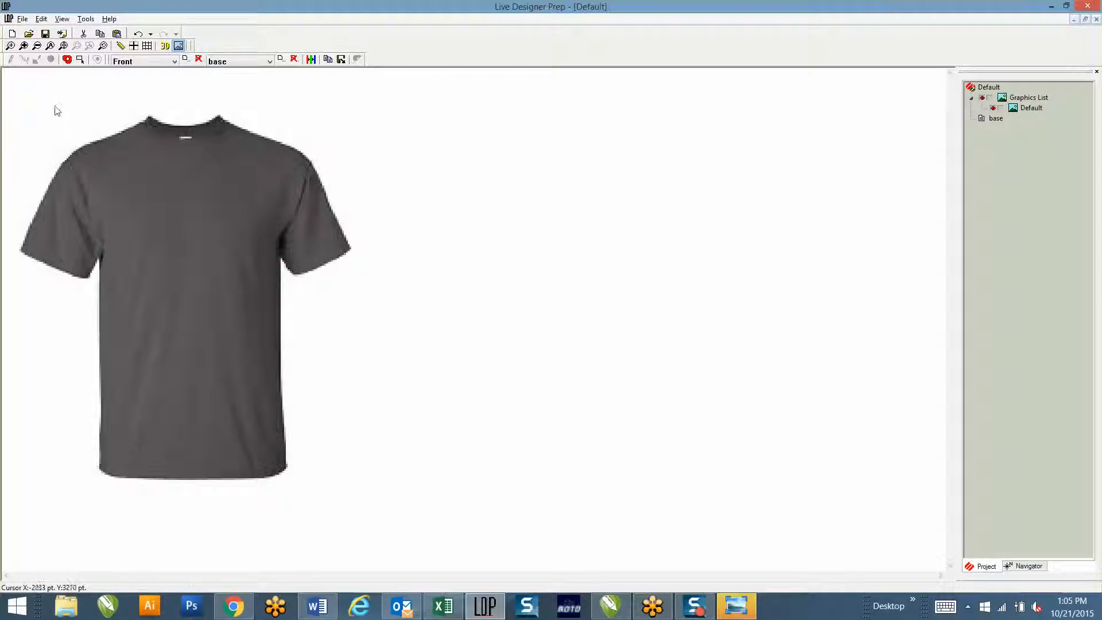
Trace a closed mask outline around the whole shirt, starting and ending at the collar's left tip.
{"action": "left_click", "coordinate": [67, 60]}
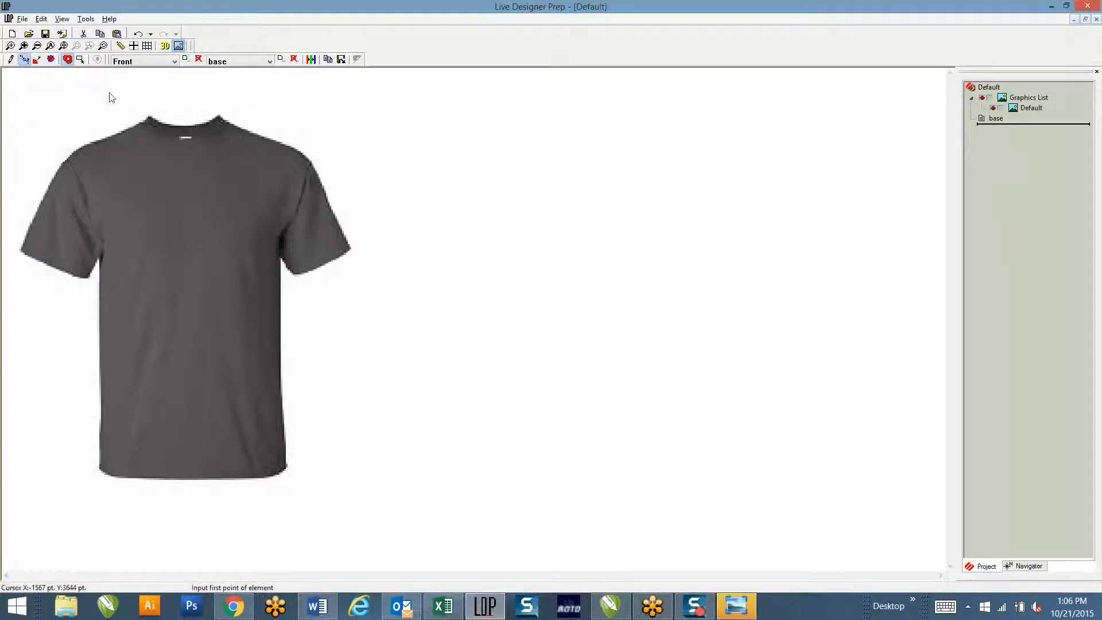
{"action": "left_click", "coordinate": [147, 117]}
{"action": "left_click", "coordinate": [133, 124]}
{"action": "left_click", "coordinate": [98, 139]}
{"action": "left_click", "coordinate": [73, 146]}
{"action": "left_click", "coordinate": [57, 168]}
{"action": "left_click", "coordinate": [35, 207]}
{"action": "left_click", "coordinate": [20, 249]}
{"action": "left_click", "coordinate": [65, 271]}
{"action": "left_click", "coordinate": [88, 280]}
{"action": "left_click", "coordinate": [98, 261]}
{"action": "left_click", "coordinate": [98, 275]}
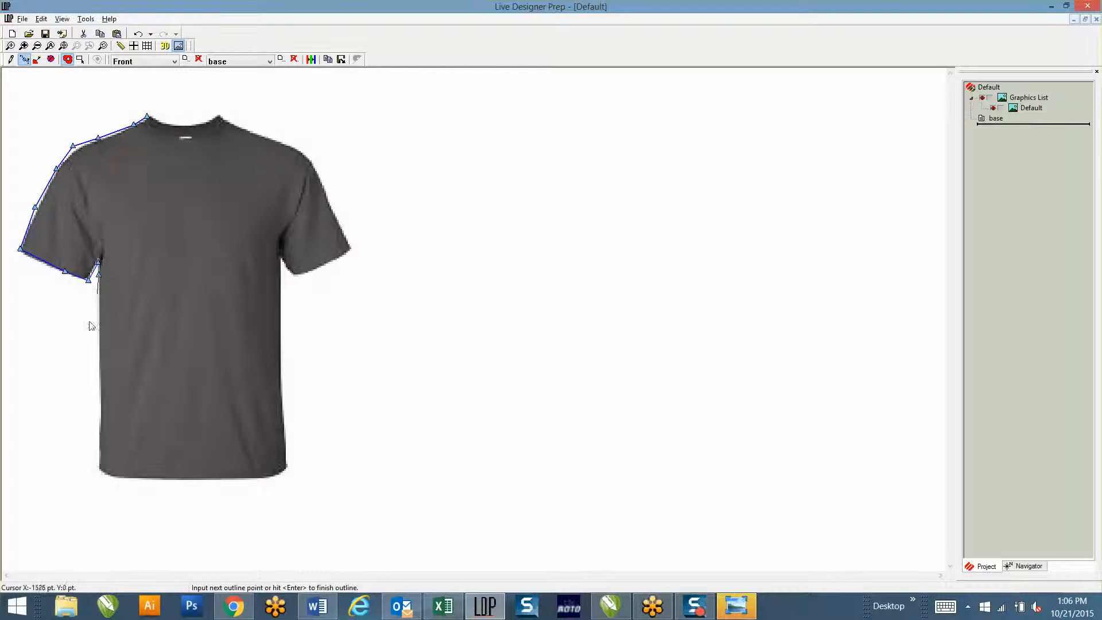
{"action": "left_click", "coordinate": [96, 365]}
{"action": "left_click", "coordinate": [100, 470]}
{"action": "left_click", "coordinate": [124, 481]}
{"action": "left_click", "coordinate": [282, 476]}
{"action": "left_click", "coordinate": [286, 467]}
{"action": "left_click", "coordinate": [280, 258]}
{"action": "left_click", "coordinate": [295, 275]}
{"action": "left_click", "coordinate": [354, 253]}
{"action": "left_click", "coordinate": [319, 178]}
{"action": "left_click", "coordinate": [301, 147]}
{"action": "left_click", "coordinate": [240, 125]}
{"action": "left_click", "coordinate": [215, 112]}
{"action": "left_click", "coordinate": [205, 119]}
{"action": "left_click", "coordinate": [175, 117]}
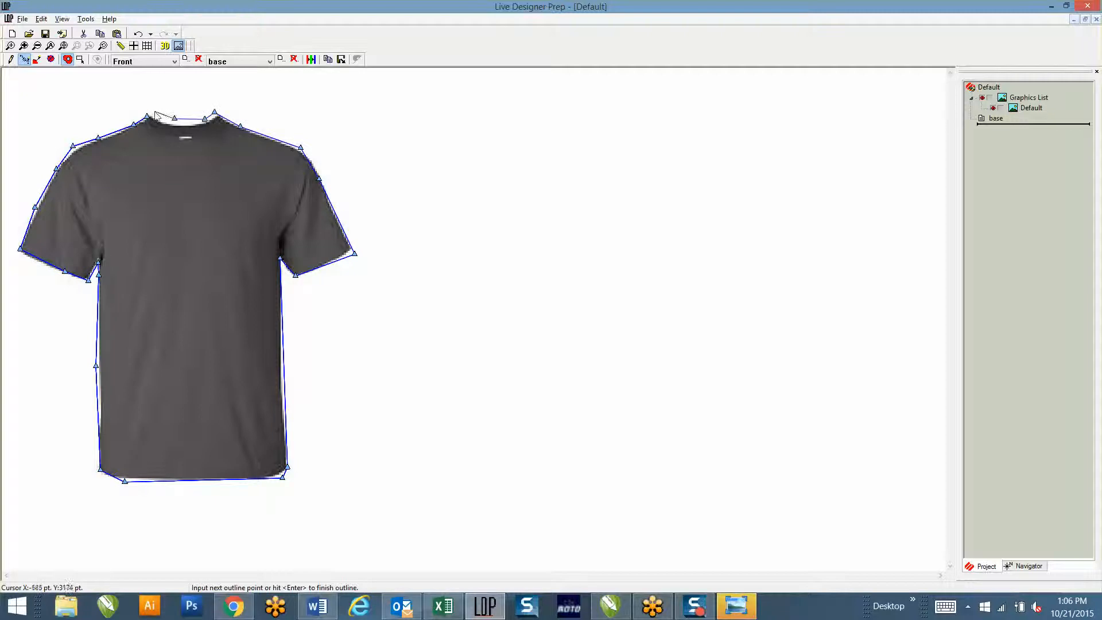
{"action": "left_click", "coordinate": [146, 115]}
{"action": "key", "text": "Return"}
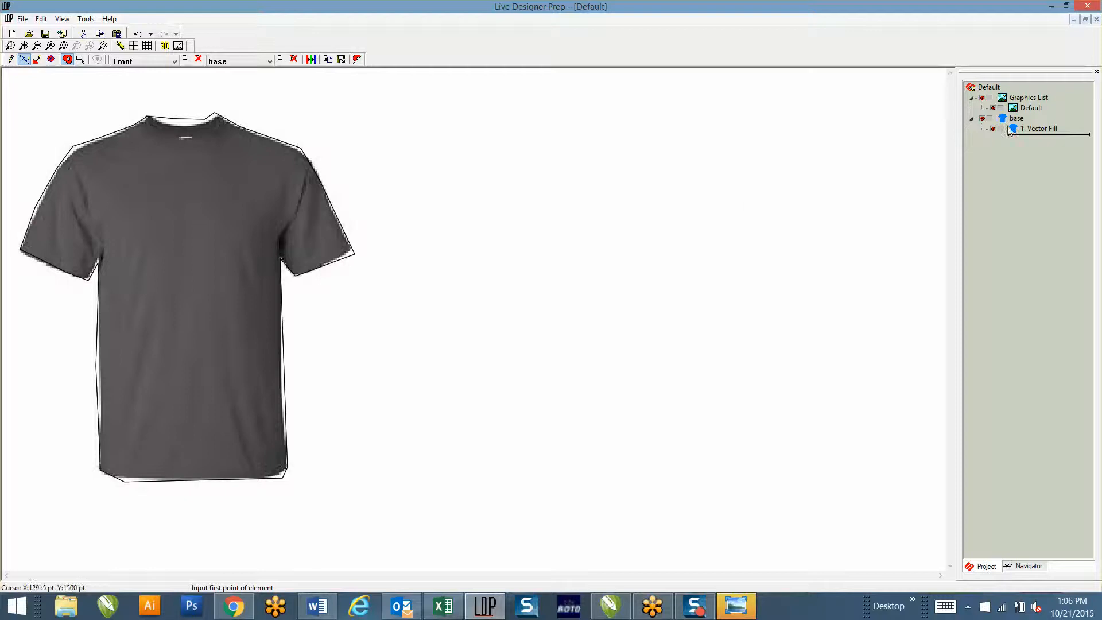
Fill in the garment's product info with supplier Sanmar, mill Gildan, product 100% Cotton T, and g2000 for both codes.
{"action": "double_click", "coordinate": [1036, 129]}
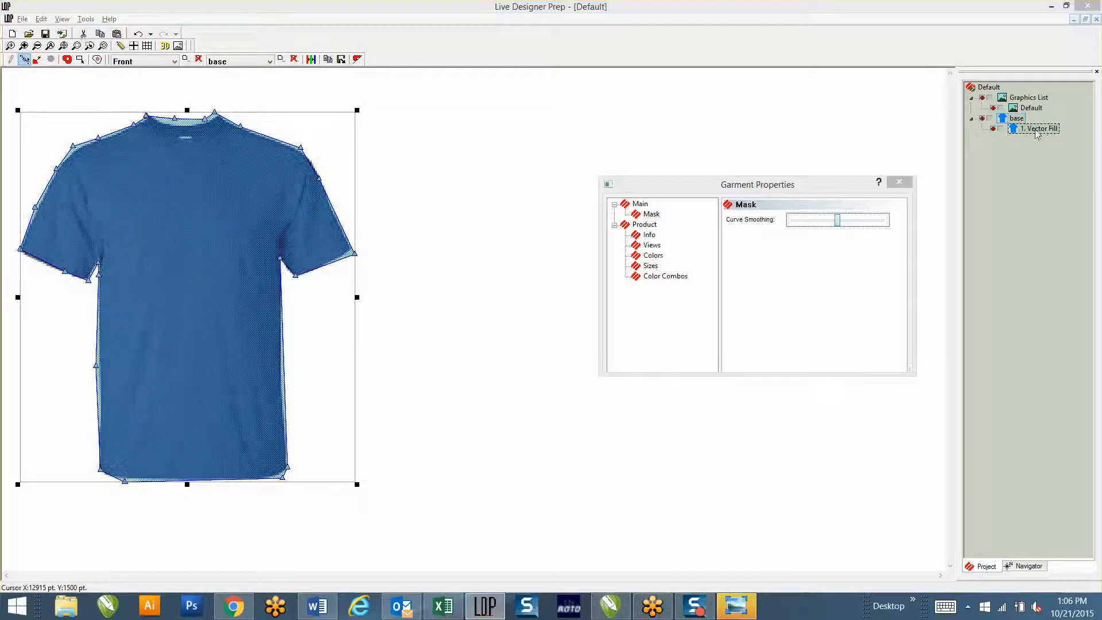
{"action": "left_click", "coordinate": [649, 235]}
{"action": "left_click", "coordinate": [774, 223]}
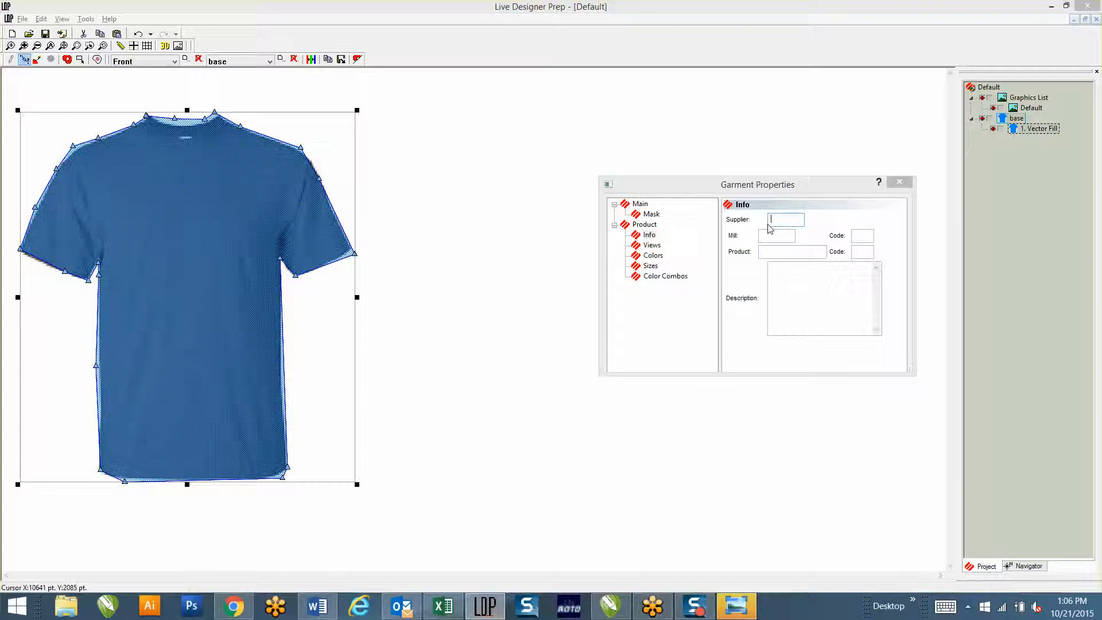
{"action": "type", "text": "Sanmar"}
{"action": "left_click", "coordinate": [778, 252]}
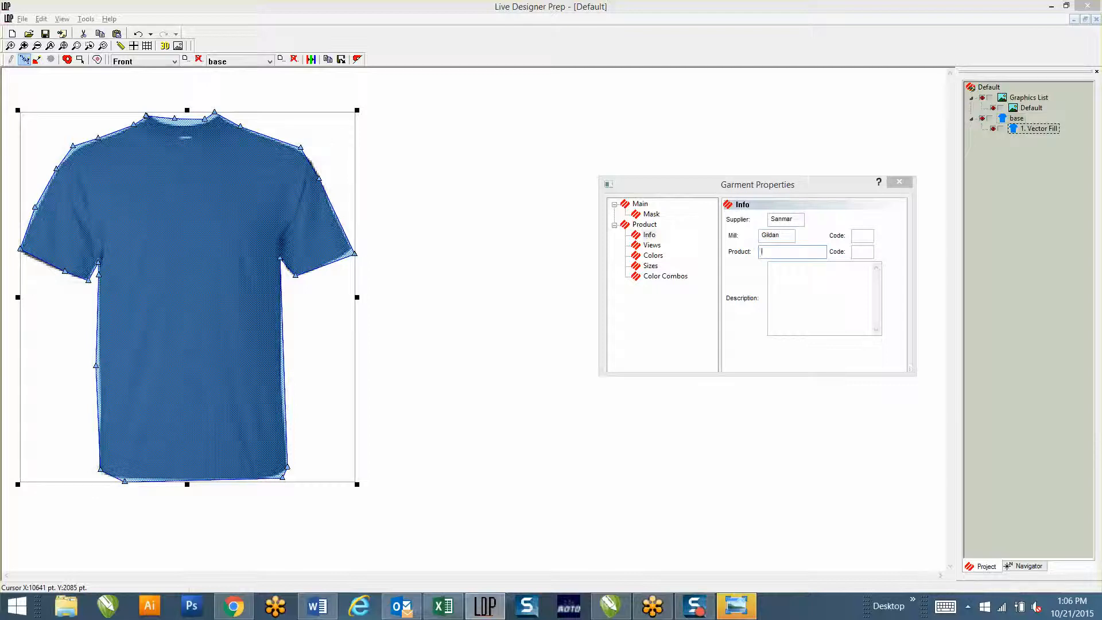
{"action": "type", "text": "100% Cotton T"}
{"action": "left_click", "coordinate": [854, 235]}
{"action": "left_click", "coordinate": [770, 267]}
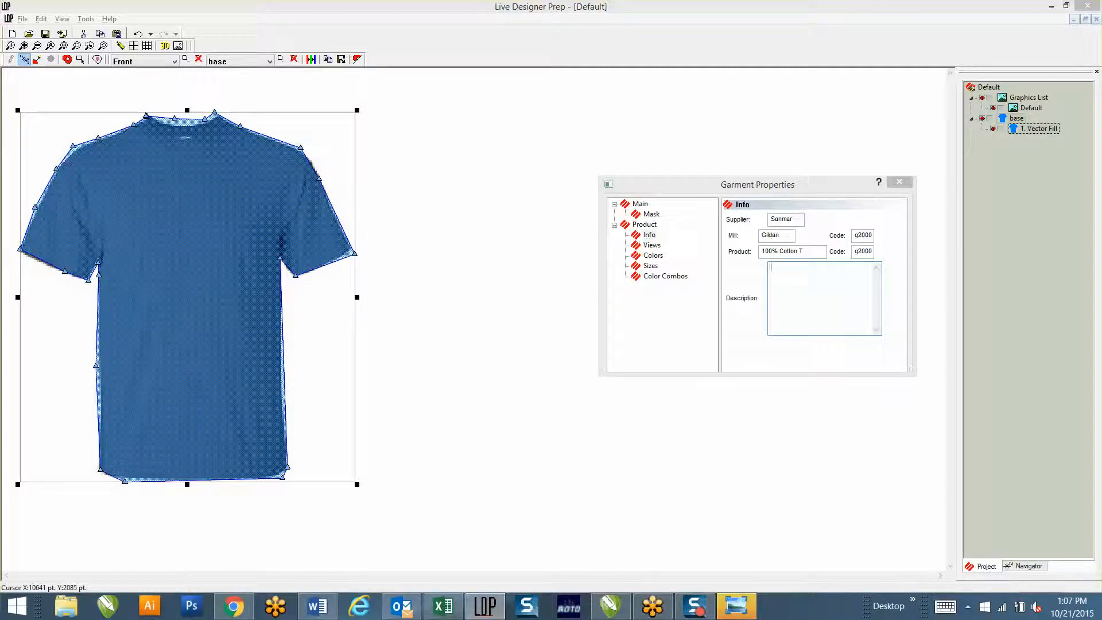
In Chrome, look up g2000 on sanmar.com and place the browser window over the garment project.
{"action": "left_click", "coordinate": [233, 606]}
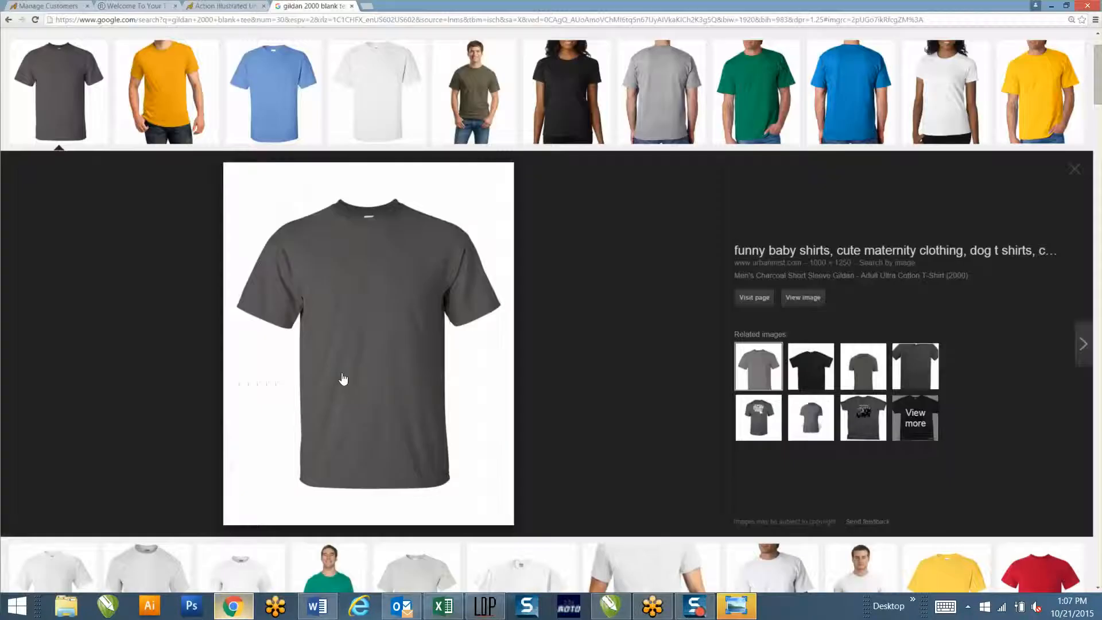
{"action": "left_click", "coordinate": [329, 22]}
{"action": "type", "text": "sanmar.com"}
{"action": "key", "text": "Return"}
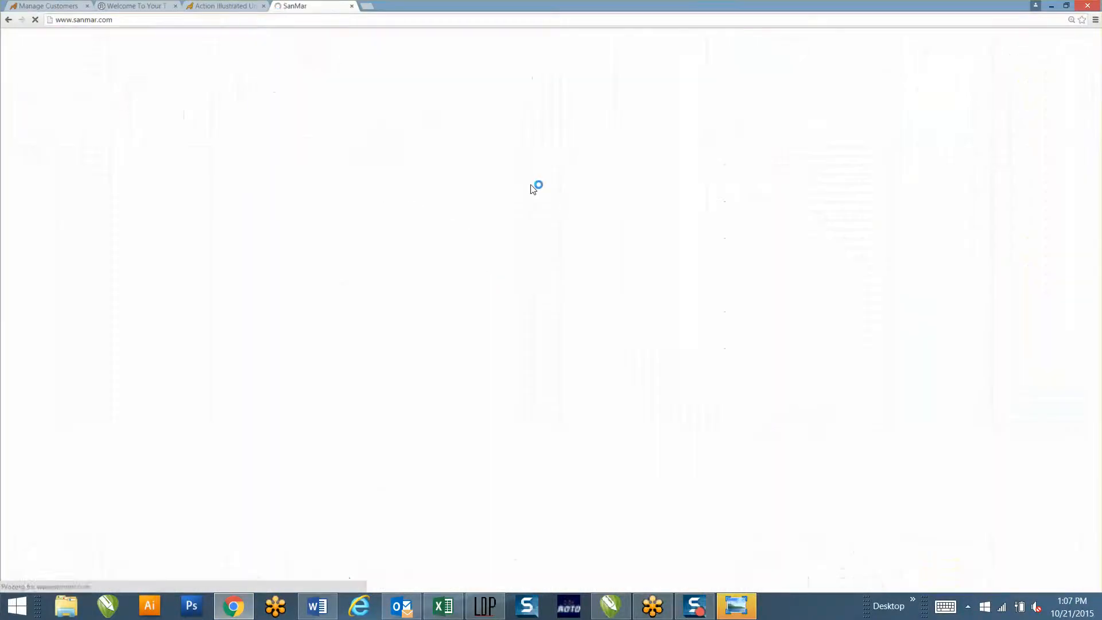
{"action": "left_click", "coordinate": [694, 96]}
{"action": "type", "text": "g2000"}
{"action": "key", "text": "Return"}
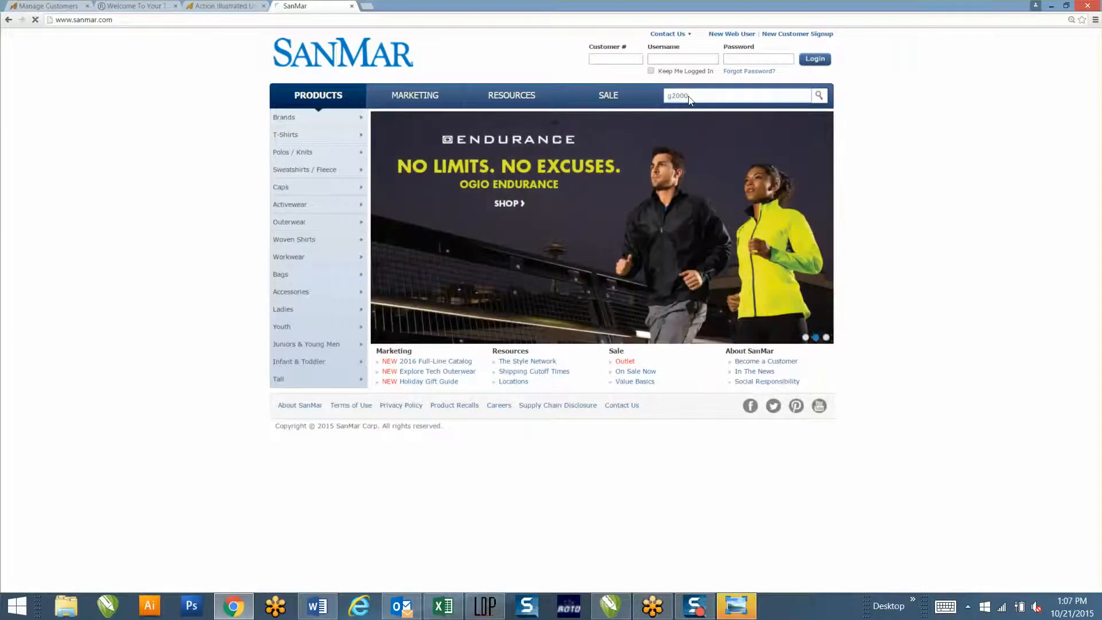
{"action": "left_click_drag", "start_coordinate": [557, 5], "coordinate": [762, 10]}
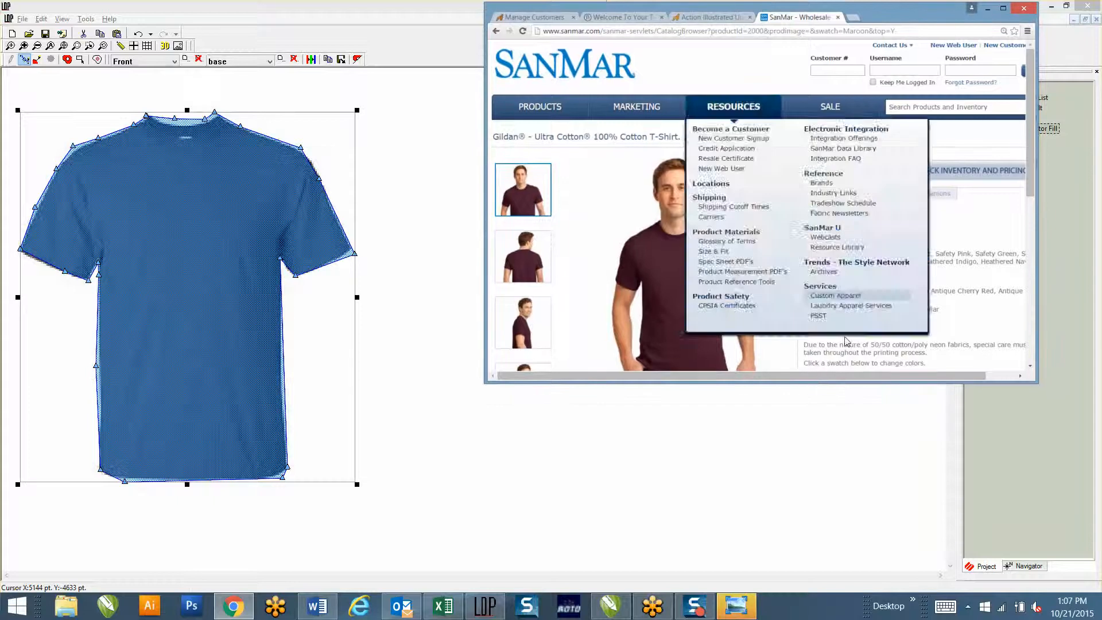
Make the browser window taller and arrange the garment project and its Garment Properties dialog beside it.
{"action": "left_click_drag", "start_coordinate": [814, 382], "coordinate": [813, 591]}
{"action": "left_click_drag", "start_coordinate": [414, 10], "coordinate": [0, 26]}
{"action": "left_click_drag", "start_coordinate": [781, 184], "coordinate": [359, 192]}
Copy the fabric details from the SanMar product page into the garment's Description, through "Due to the nature of 50/50 cotton/poly".
{"action": "left_click_drag", "start_coordinate": [929, 337], "coordinate": [819, 242]}
{"action": "key", "text": "ctrl+c"}
{"action": "left_click", "coordinate": [354, 336]}
{"action": "key", "text": "ctrl+v"}
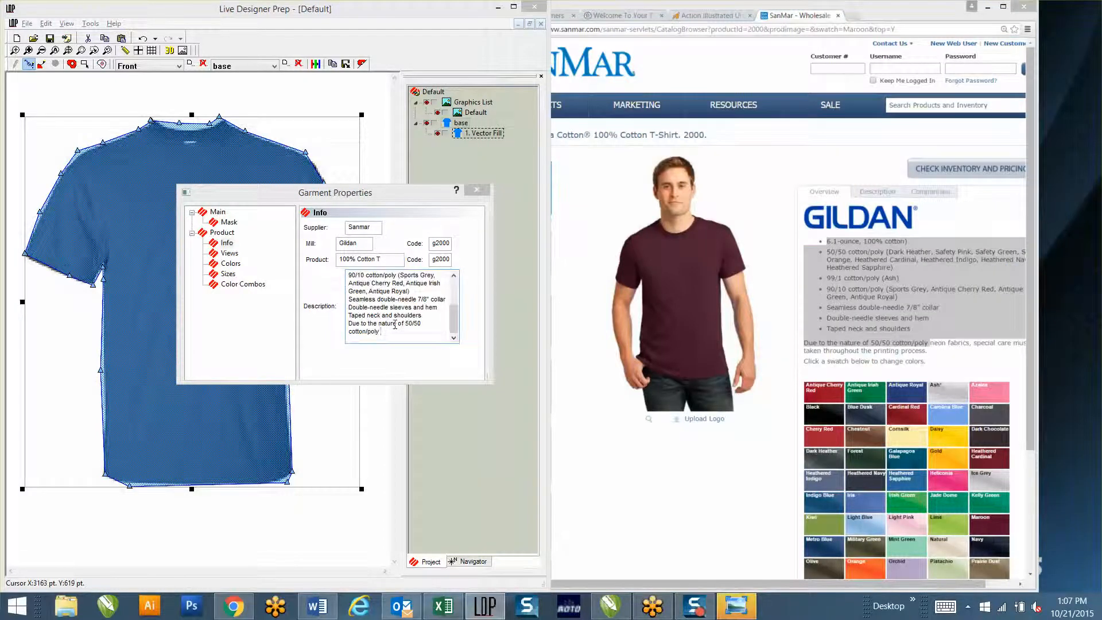
Add a color for the base mask with Cherry Red as both its name and its code.
{"action": "left_click", "coordinate": [229, 253]}
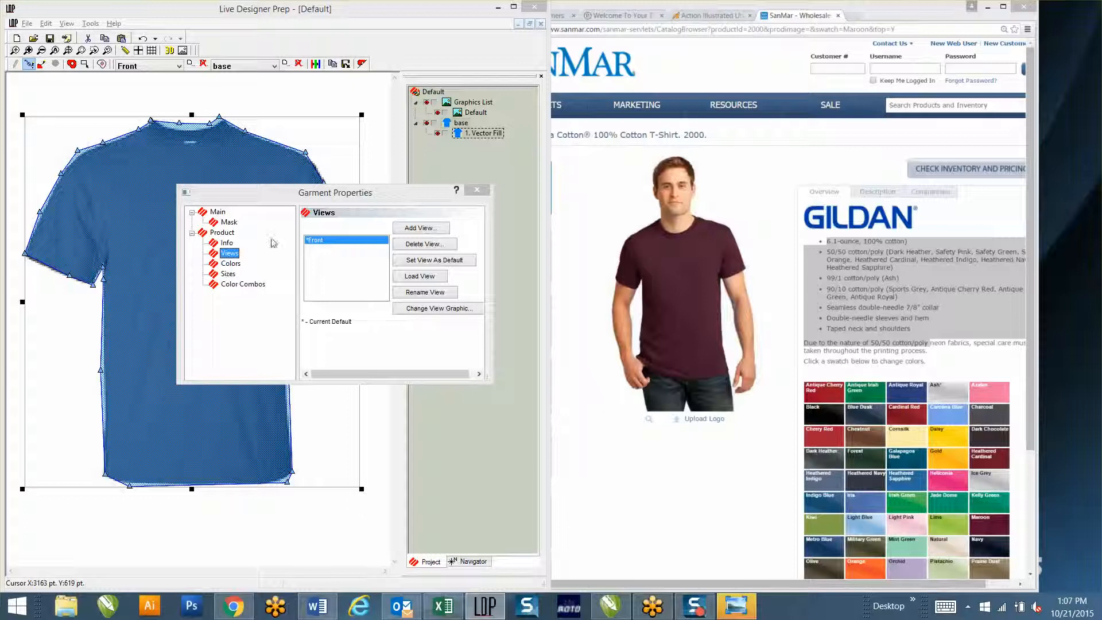
{"action": "left_click", "coordinate": [230, 264]}
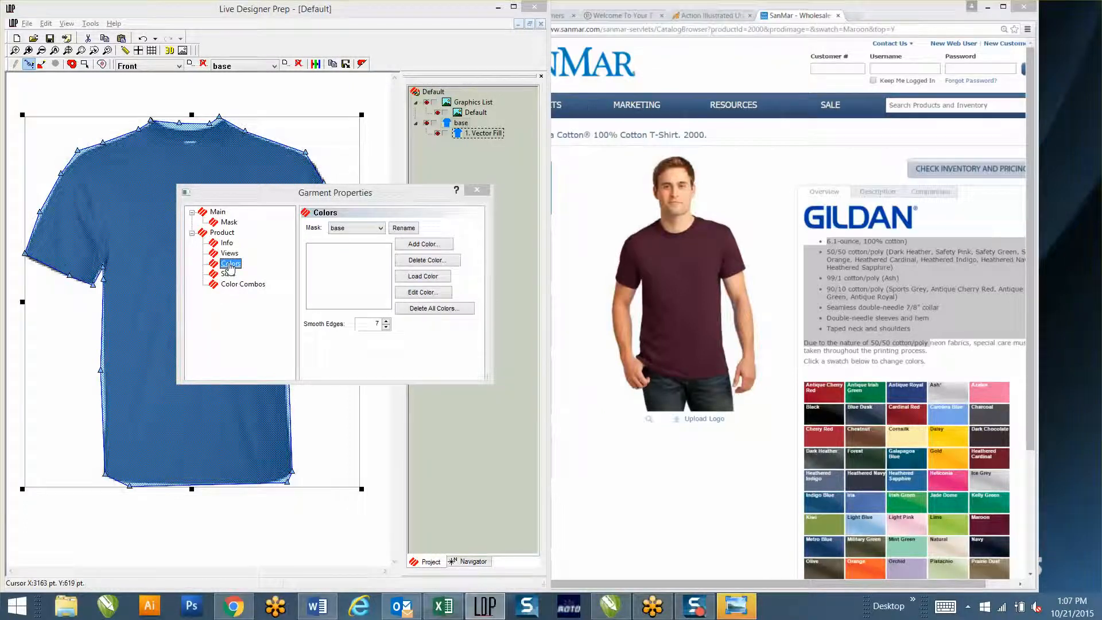
{"action": "left_click", "coordinate": [433, 248]}
{"action": "left_click", "coordinate": [371, 252]}
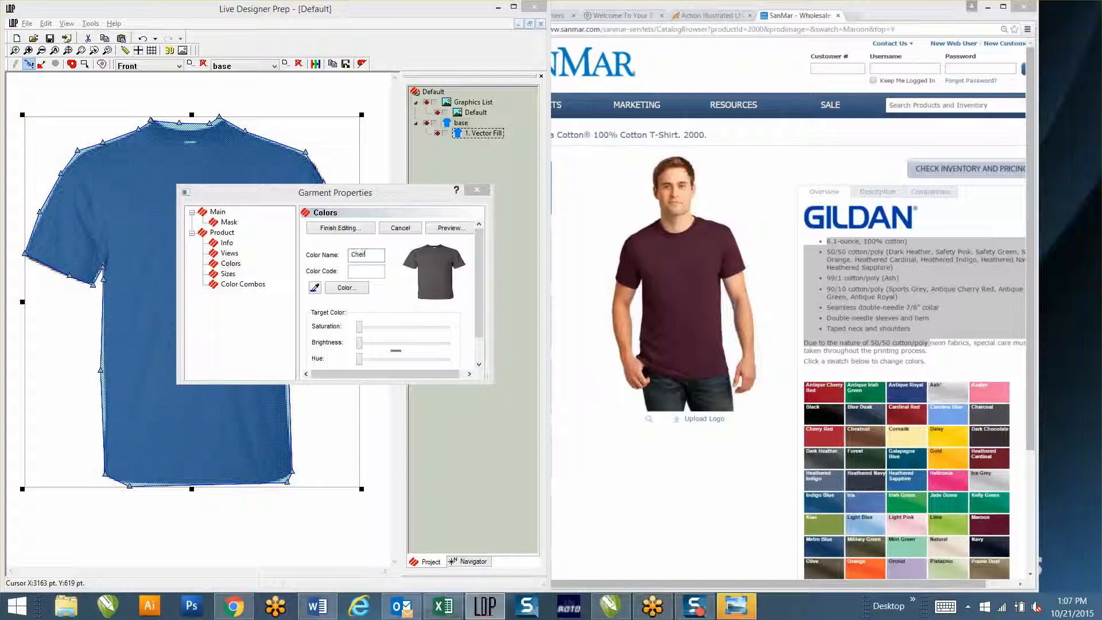
{"action": "type", "text": "Cherry Red"}
{"action": "key", "text": "ctrl+a"}
{"action": "key", "text": "ctrl+c"}
{"action": "key", "text": "Tab"}
{"action": "key", "text": "ctrl+v"}
Sample the color from SanMar's Antique Cherry Red shirt photo and load the saved Cherry Red onto the garment.
{"action": "left_click", "coordinate": [315, 288]}
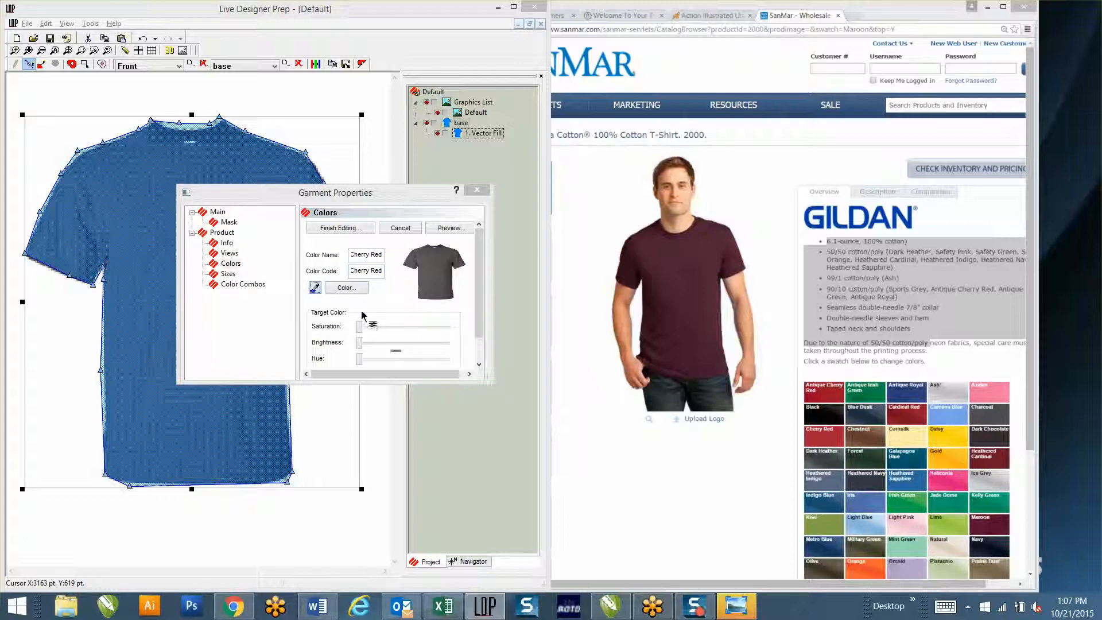
{"action": "left_click", "coordinate": [832, 400]}
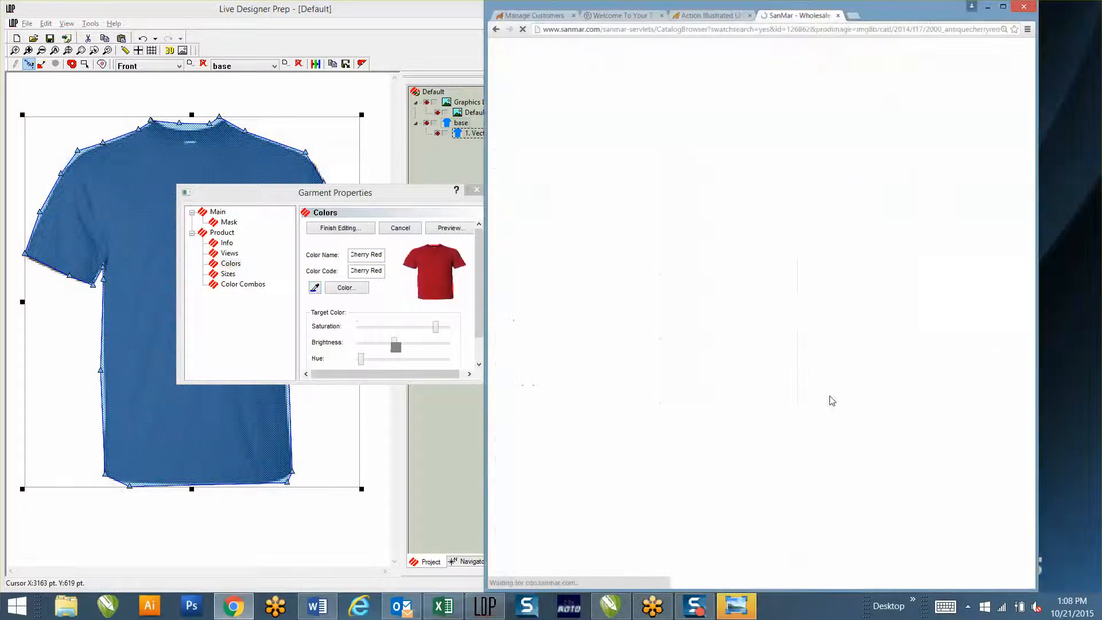
{"action": "left_click", "coordinate": [314, 288]}
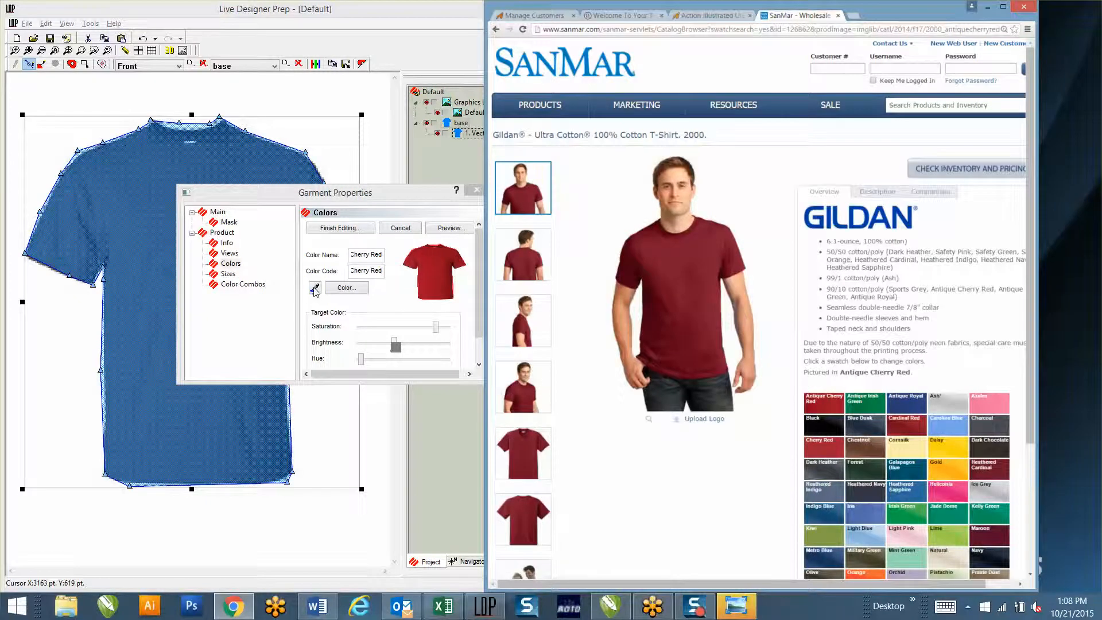
{"action": "left_click", "coordinate": [697, 267]}
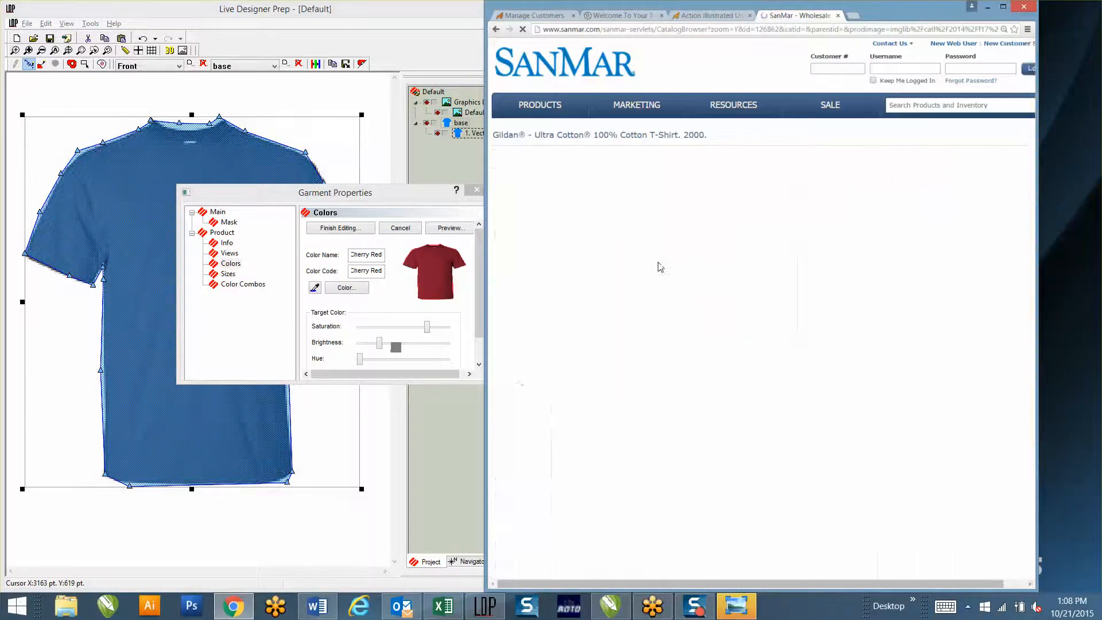
{"action": "left_click", "coordinate": [340, 228]}
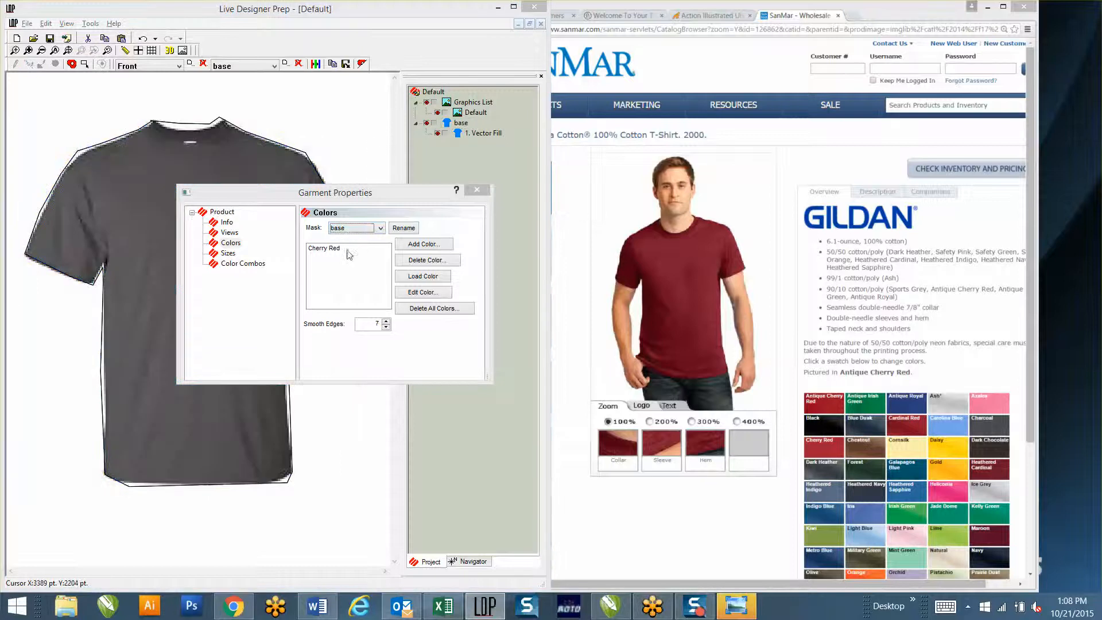
{"action": "left_click", "coordinate": [343, 249]}
{"action": "left_click", "coordinate": [437, 280]}
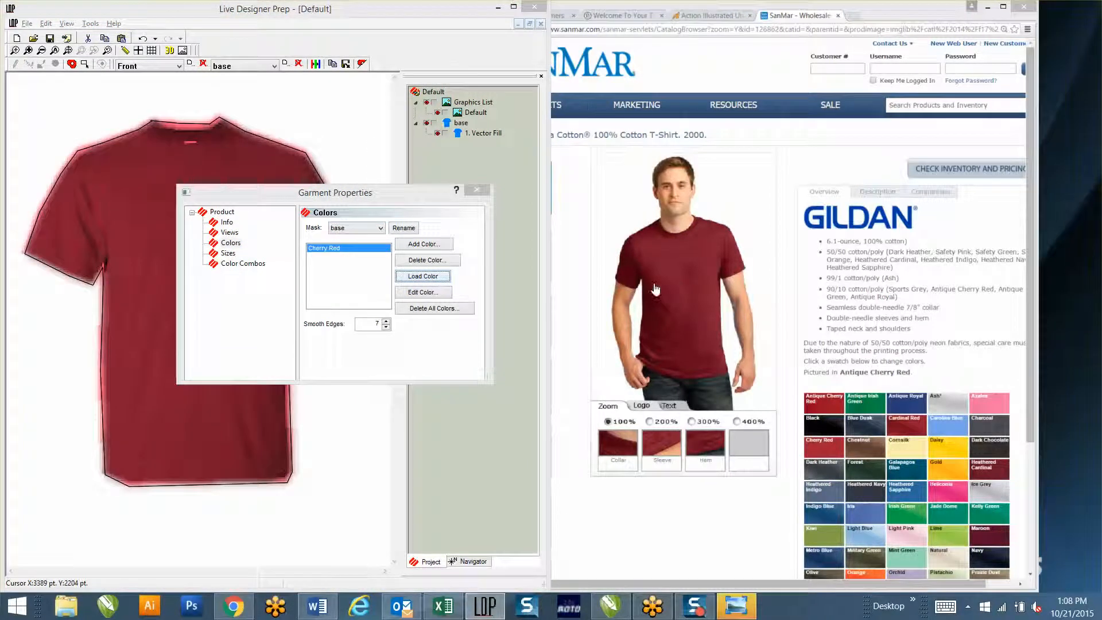
Add a second base mask color with Irish Green as both its name and its code.
{"action": "left_click", "coordinate": [436, 245]}
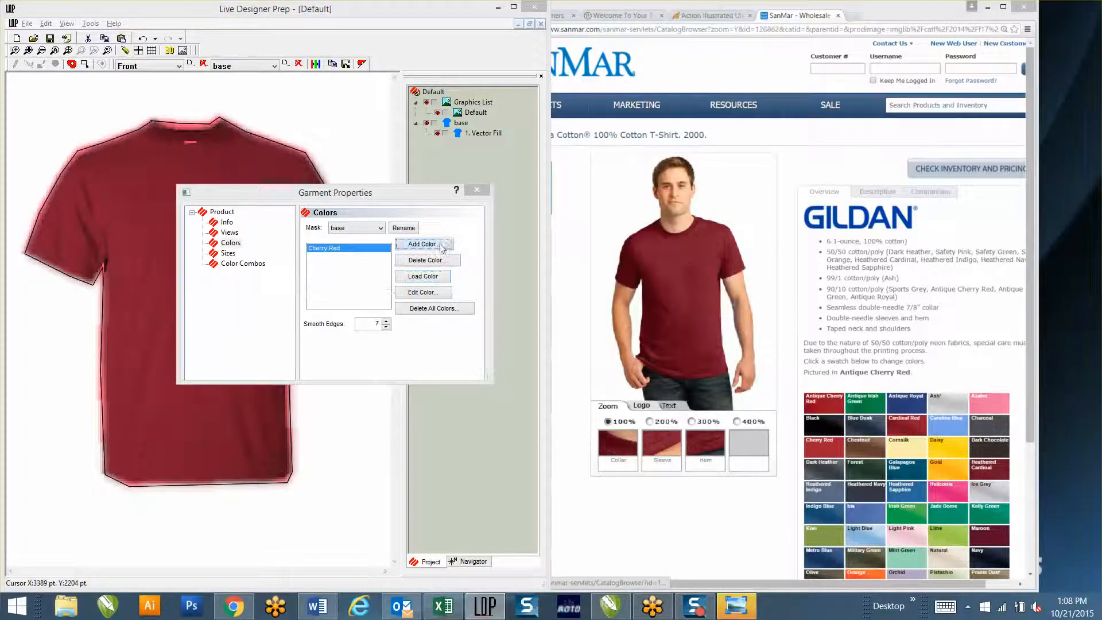
{"action": "left_click", "coordinate": [365, 252]}
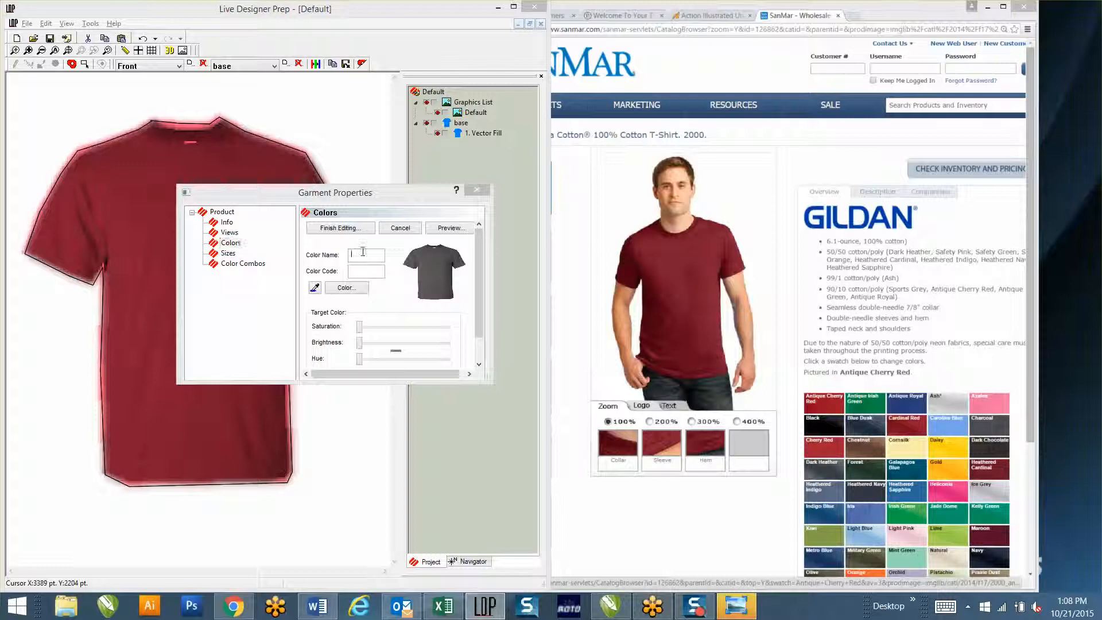
{"action": "type", "text": "A"}
{"action": "type", "text": "rish"}
{"action": "type", "text": "Irish"}
{"action": "key", "text": "Tab"}
{"action": "key", "text": "shift+Tab"}
Sample the green from SanMar's Antique Irish Green swatch and shirt photo and save the Irish Green color.
{"action": "left_click", "coordinate": [866, 403]}
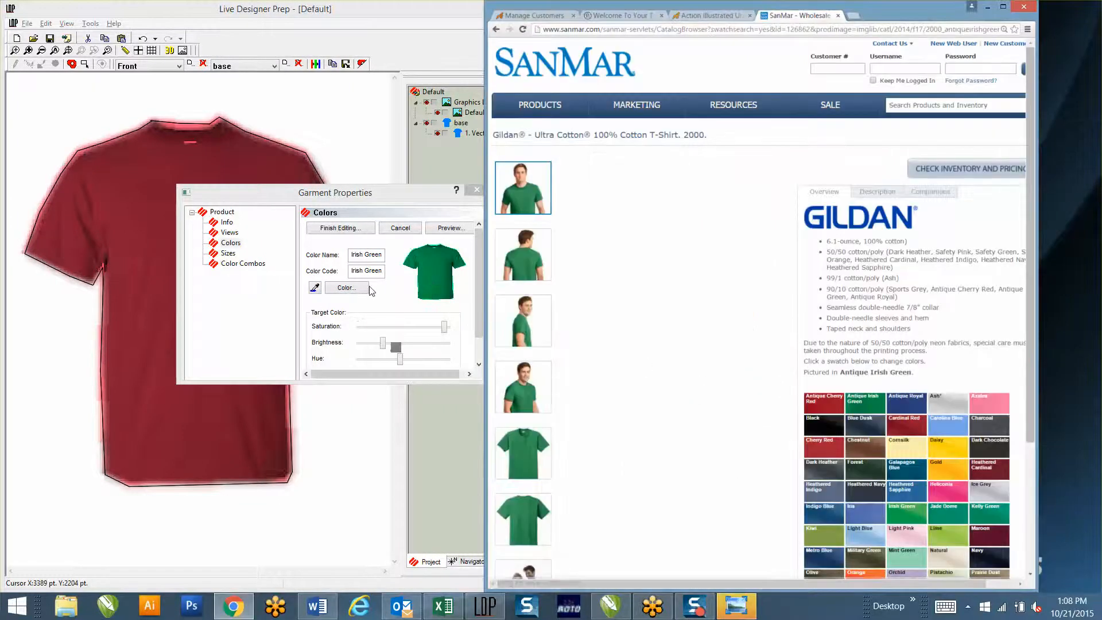
{"action": "left_click", "coordinate": [314, 288]}
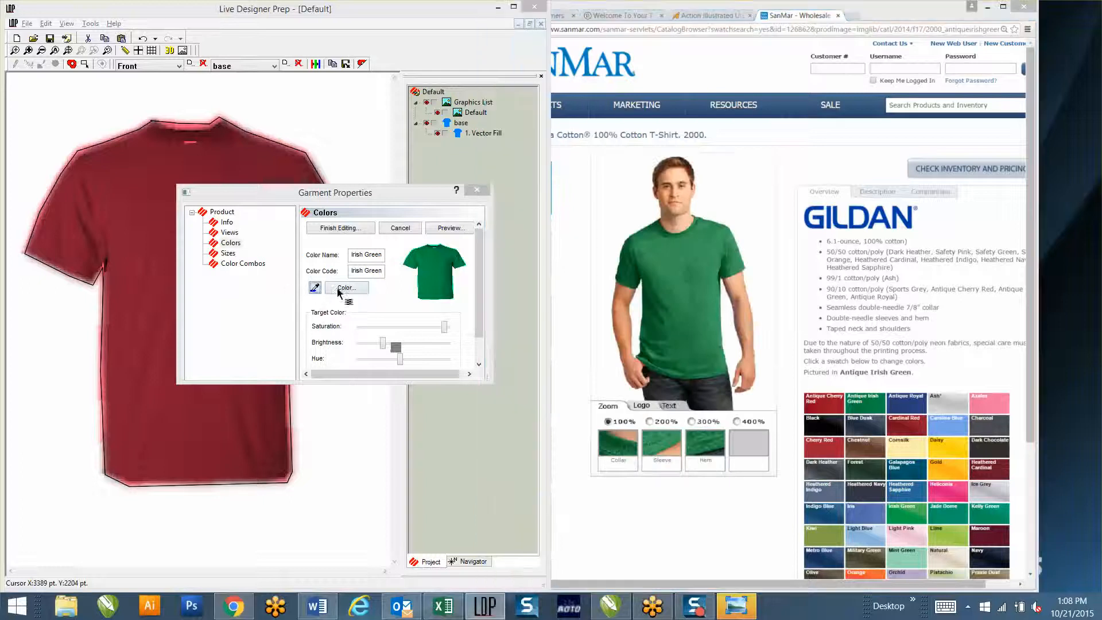
{"action": "left_click", "coordinate": [687, 268]}
{"action": "left_click", "coordinate": [406, 229]}
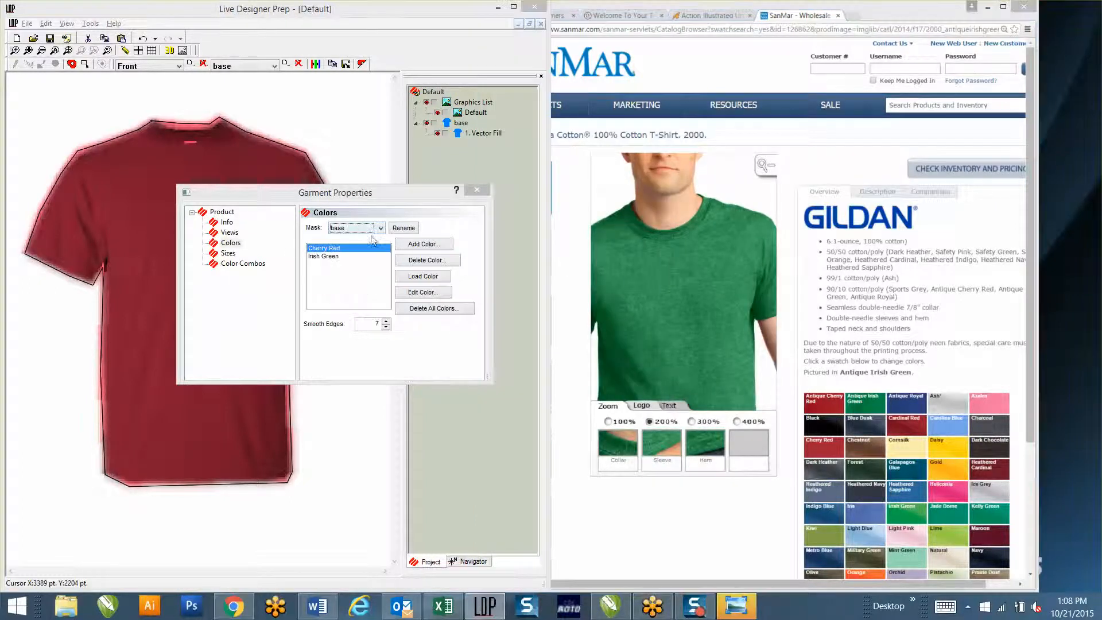
Add garment size S with size code S, weight 1 and price 4.
{"action": "left_click", "coordinate": [229, 256]}
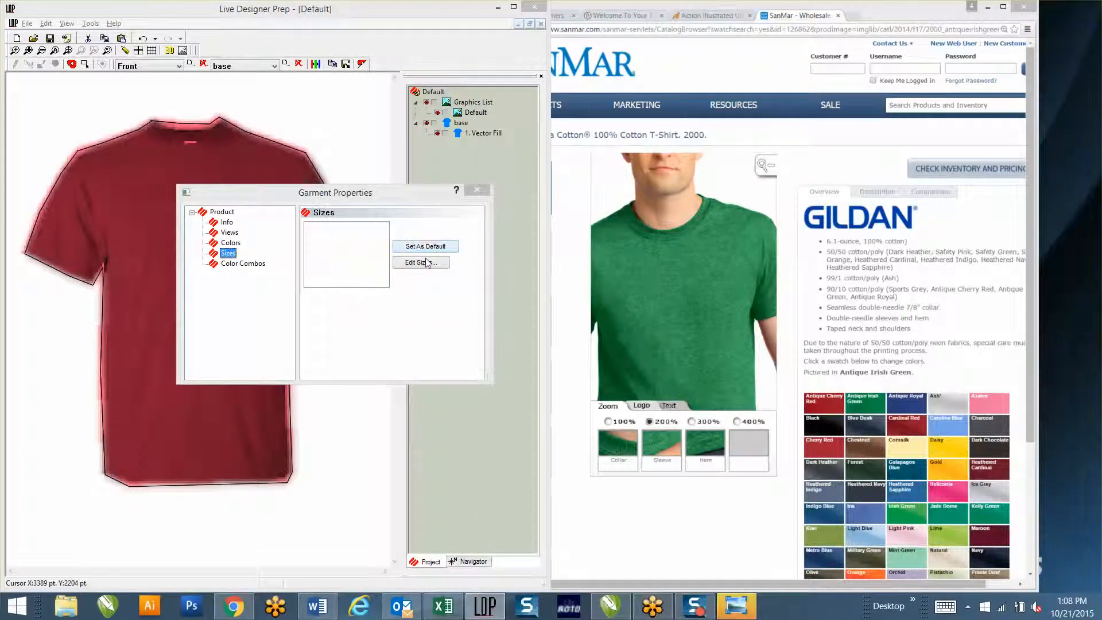
{"action": "left_click", "coordinate": [430, 264]}
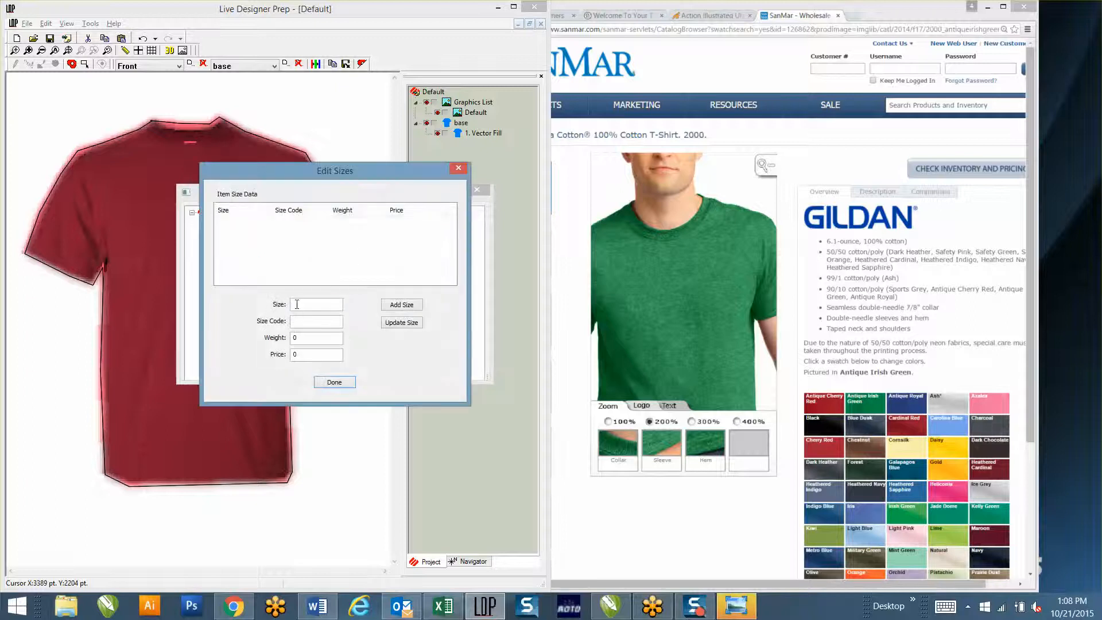
{"action": "type", "text": "SS"}
{"action": "key", "text": "Tab"}
{"action": "key", "text": "Tab"}
{"action": "left_click", "coordinate": [398, 304]}
Add garment size M with size code M, keeping weight 1 and price 4.
{"action": "key", "text": "Tab"}
{"action": "key", "text": "Tab"}
{"action": "key", "text": "Tab"}
{"action": "key", "text": "Tab"}
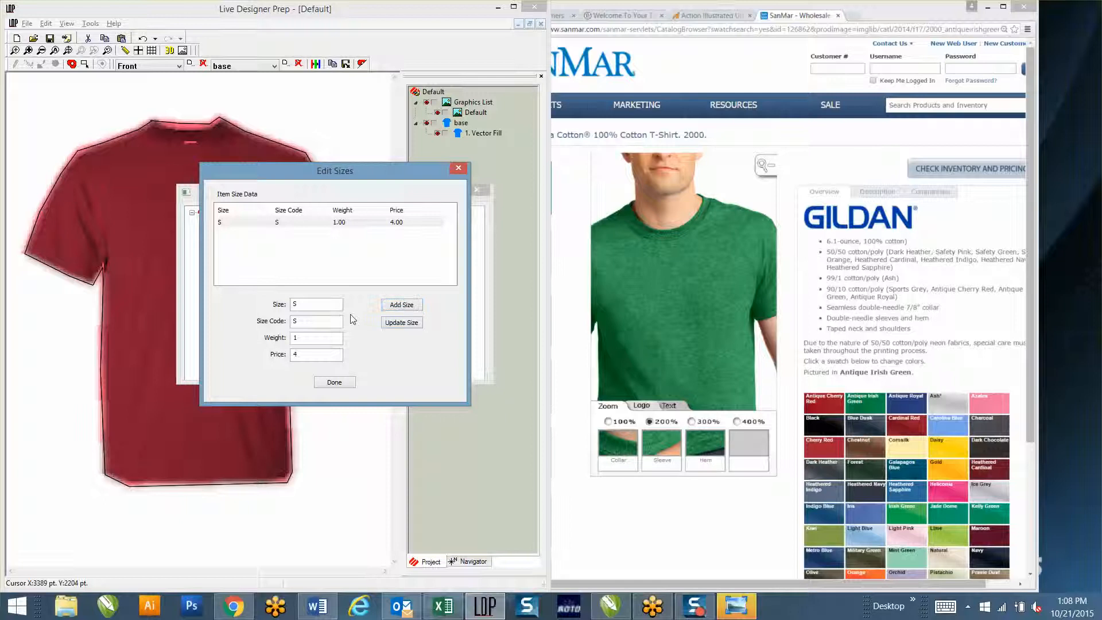
{"action": "type", "text": "M"}
{"action": "key", "text": "Tab"}
{"action": "key", "text": "Tab"}
{"action": "key", "text": "Tab"}
{"action": "key", "text": "Return"}
Add garment size L with size code L, weight 1 and price 4, and finish editing the sizes.
{"action": "key", "text": "Tab"}
{"action": "key", "text": "Tab"}
{"action": "key", "text": "Tab"}
{"action": "key", "text": "Tab"}
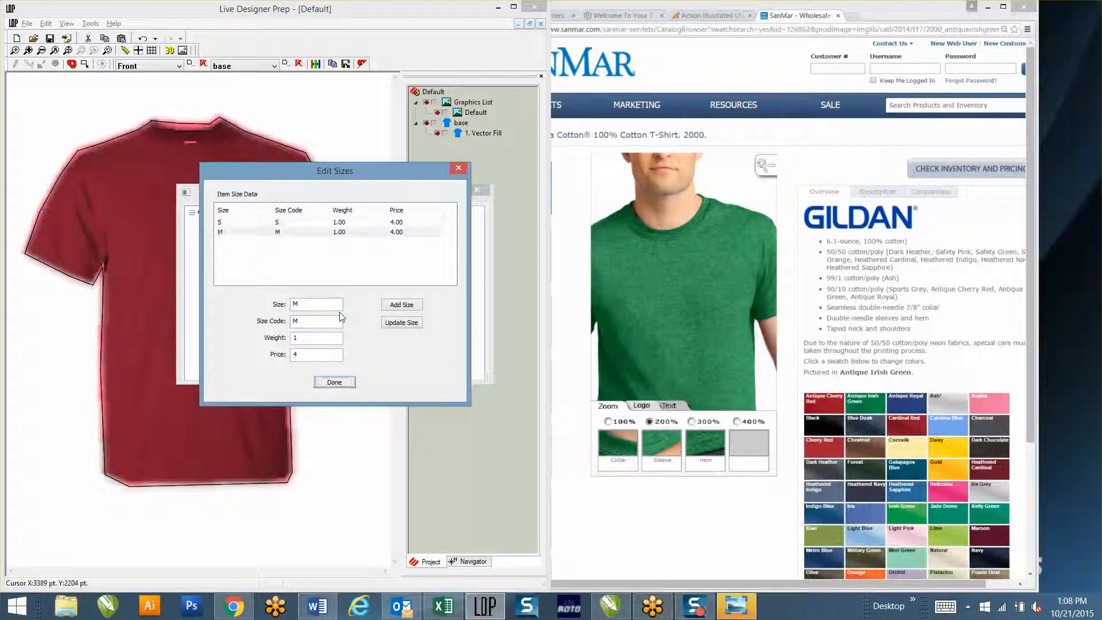
{"action": "type", "text": "L"}
{"action": "key", "text": "Tab"}
{"action": "key", "text": "Tab"}
{"action": "key", "text": "Tab"}
{"action": "key", "text": "Return"}
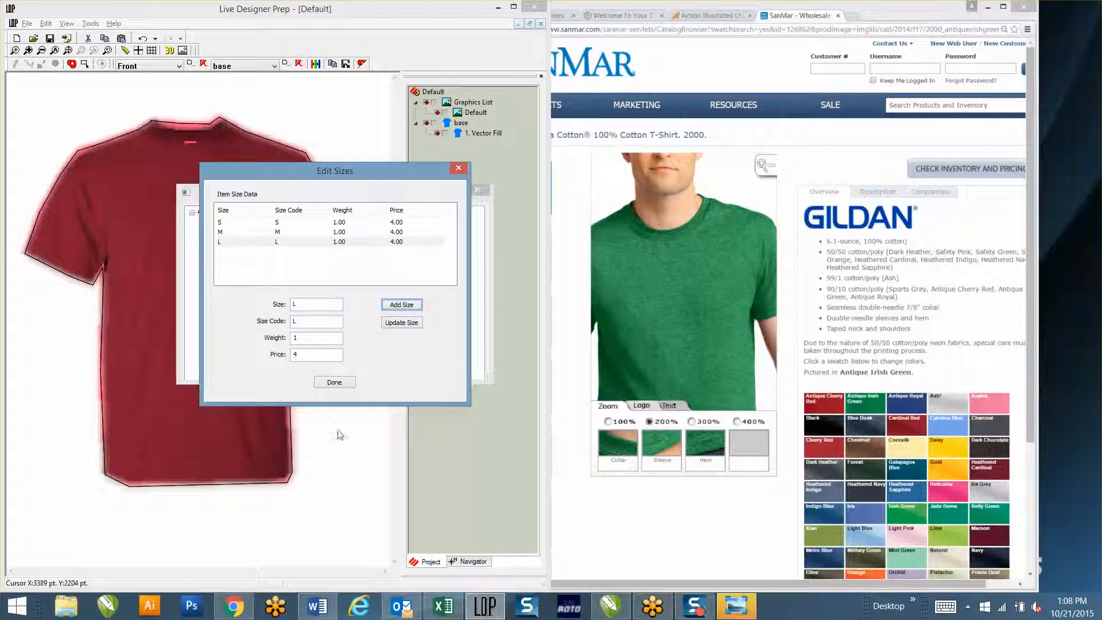
{"action": "left_click", "coordinate": [337, 383]}
Generate all color combos for the garment's colors and sizes, and close the garment properties.
{"action": "left_click", "coordinate": [242, 263]}
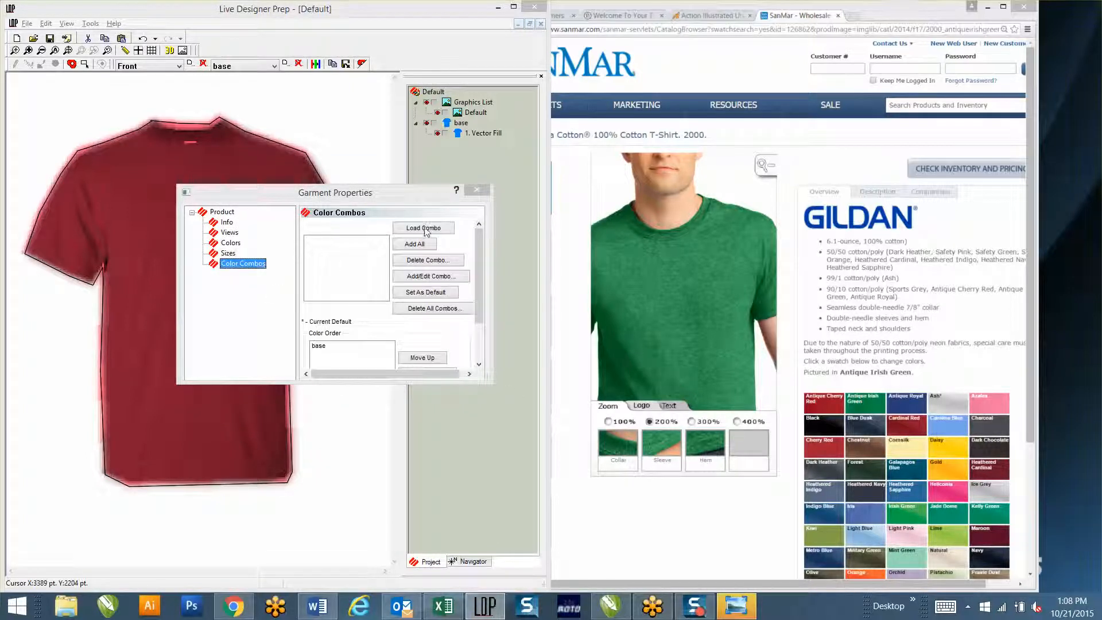
{"action": "left_click", "coordinate": [411, 245]}
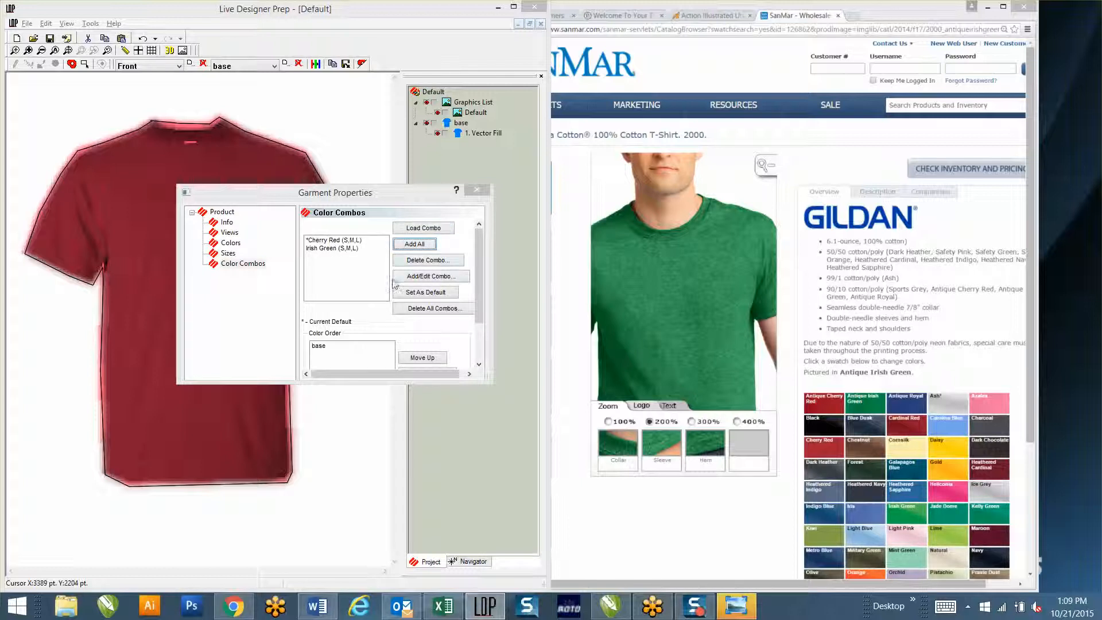
{"action": "left_click", "coordinate": [469, 193]}
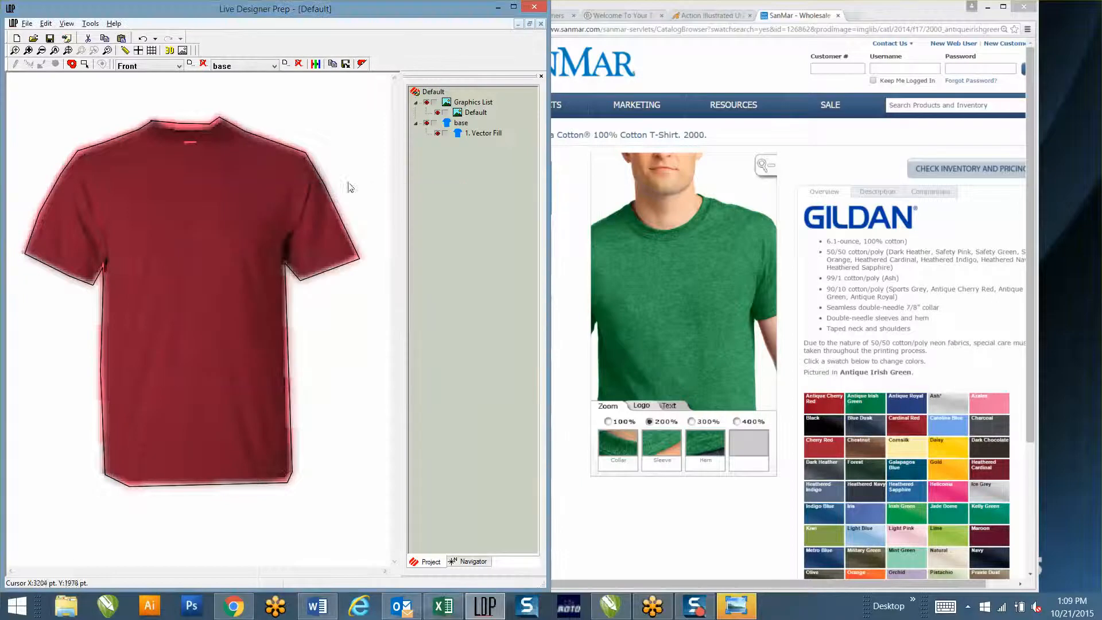
Draw a rectangular application area across the shirt's chest, from just below the collar to mid-body.
{"action": "left_click", "coordinate": [85, 64]}
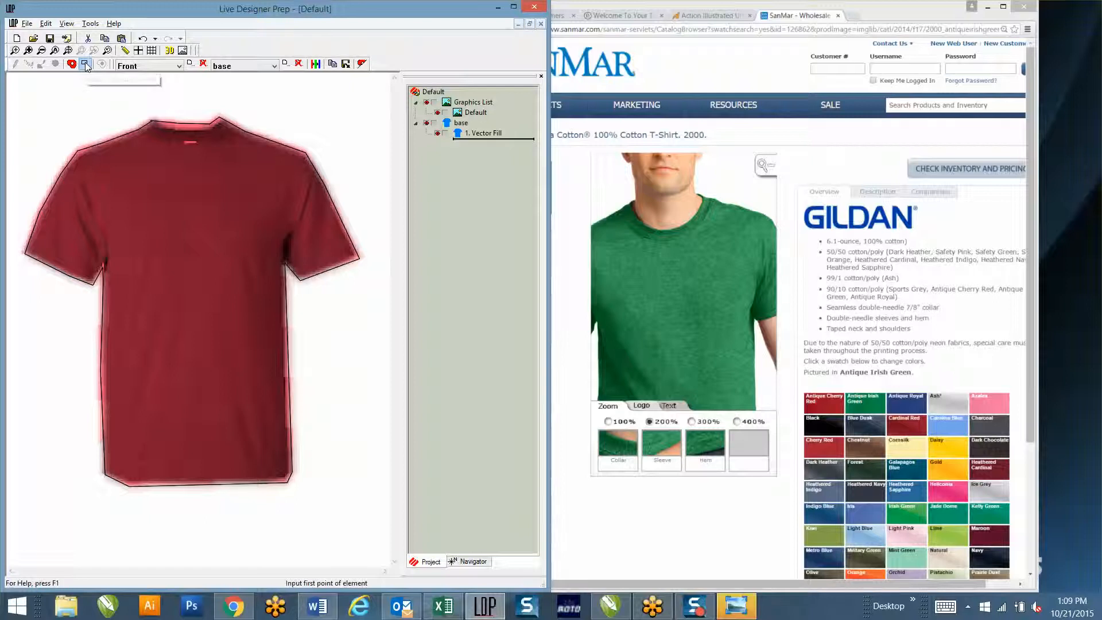
{"action": "left_click", "coordinate": [120, 171]}
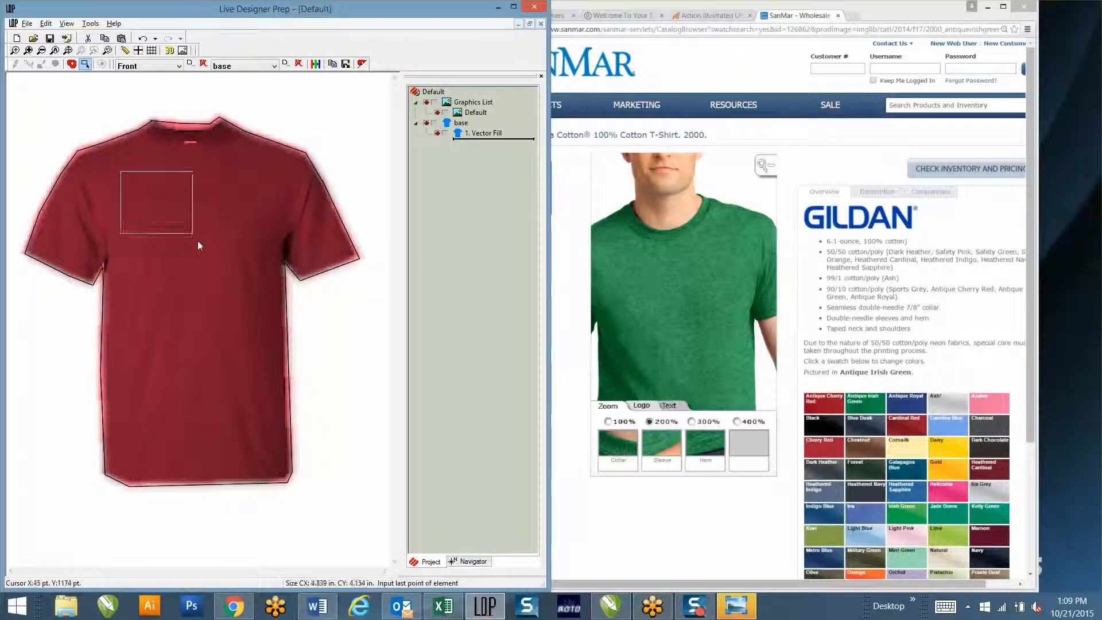
{"action": "left_click", "coordinate": [263, 324]}
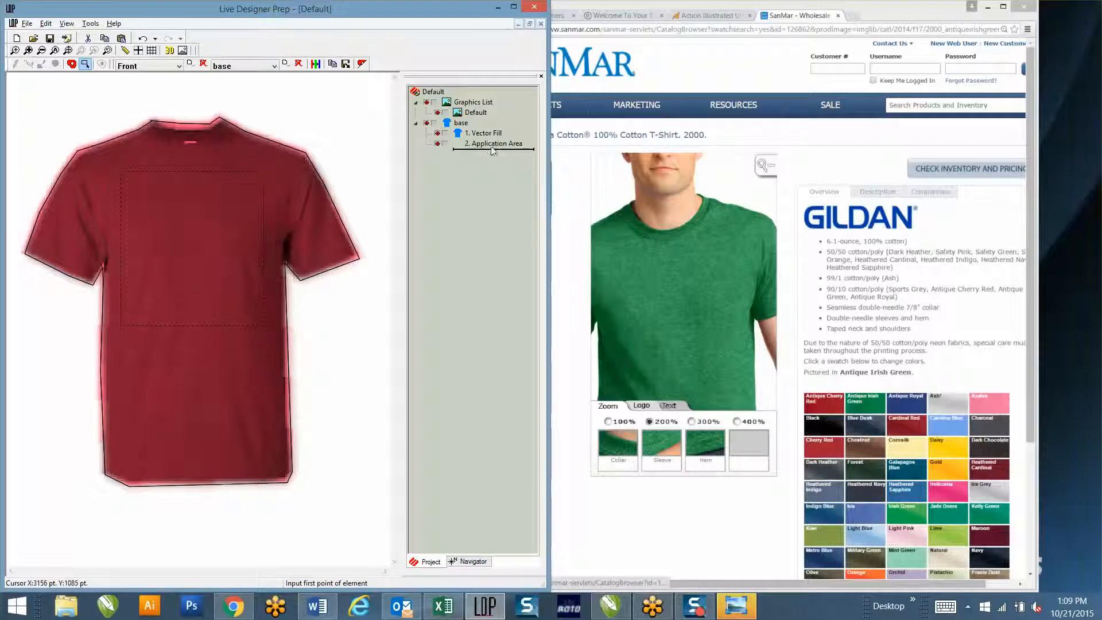
Resize the application area so it spans most of the chest width and ends slightly below the sleeves.
{"action": "left_click", "coordinate": [492, 144]}
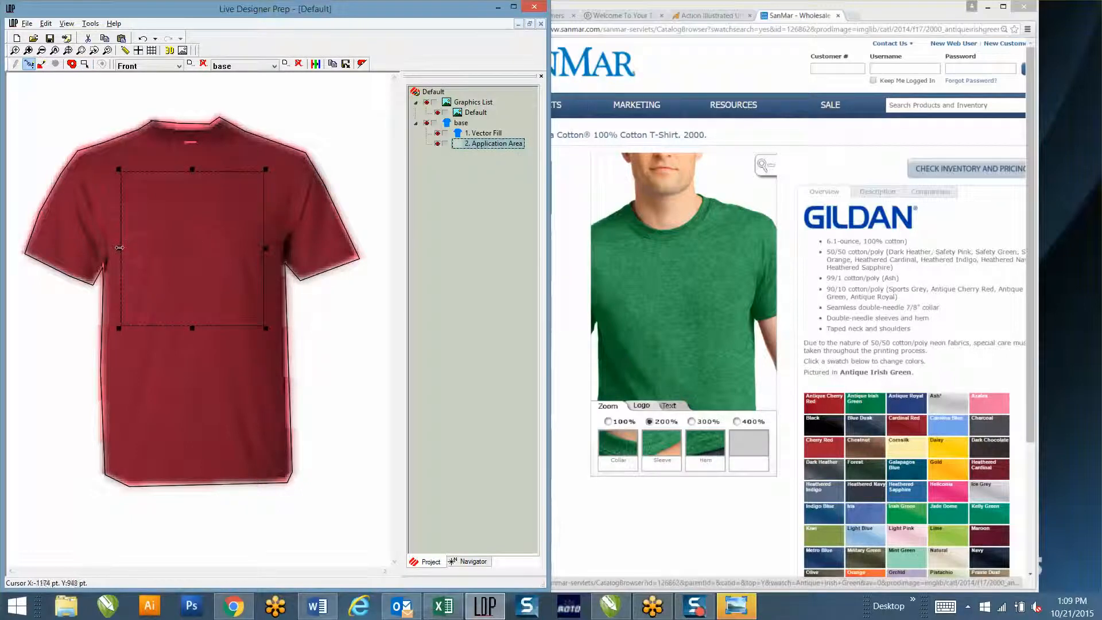
{"action": "left_click_drag", "start_coordinate": [119, 248], "coordinate": [213, 249]}
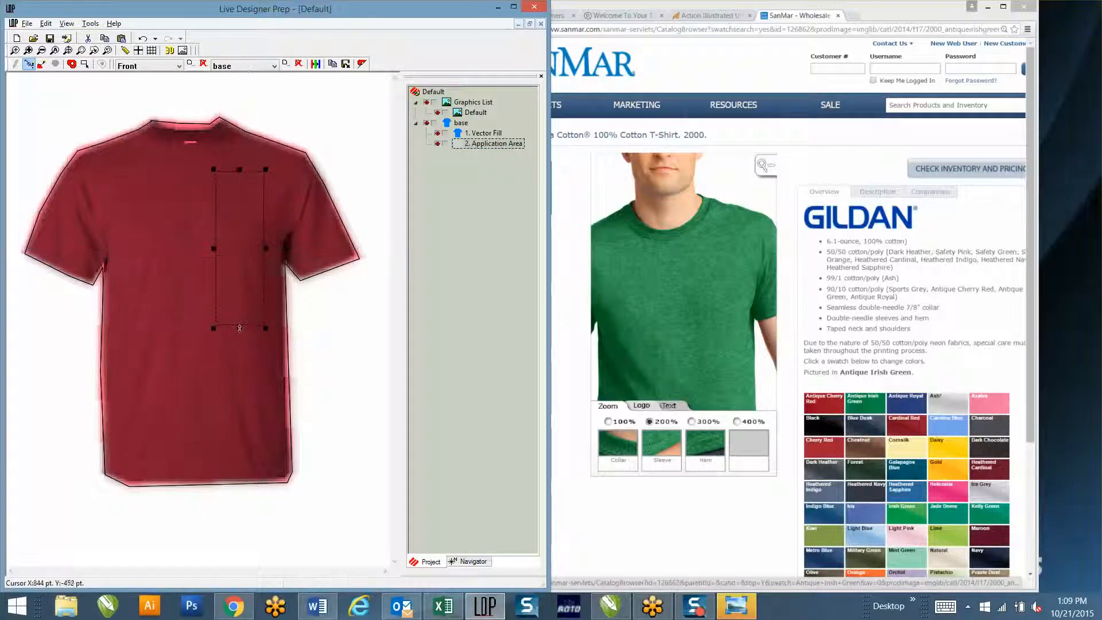
{"action": "left_click_drag", "start_coordinate": [243, 374], "coordinate": [250, 481]}
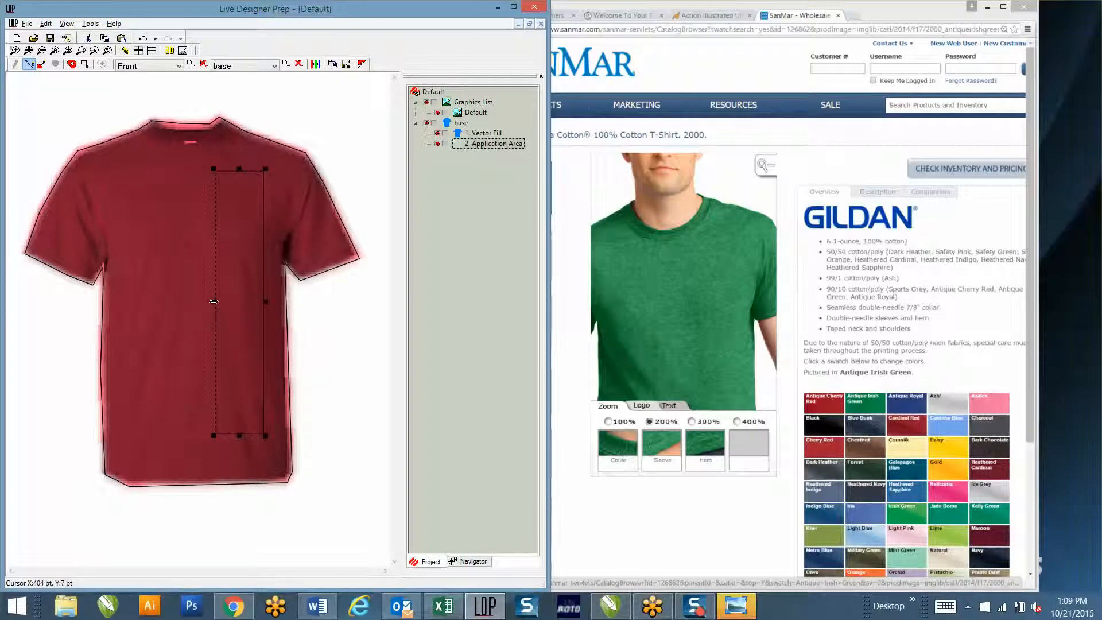
{"action": "left_click_drag", "start_coordinate": [213, 301], "coordinate": [128, 303]}
{"action": "left_click_drag", "start_coordinate": [197, 436], "coordinate": [196, 297]}
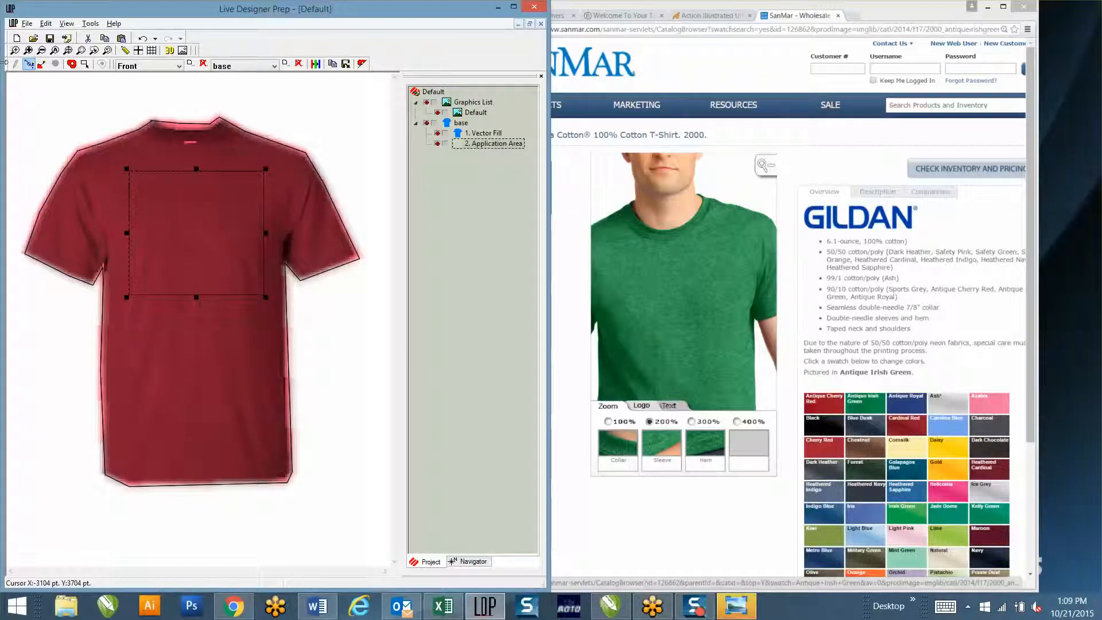
In Chrome, find Berdecia Clothing Co on the Manage Customers page and log in as its site owner.
{"action": "left_click", "coordinate": [711, 6]}
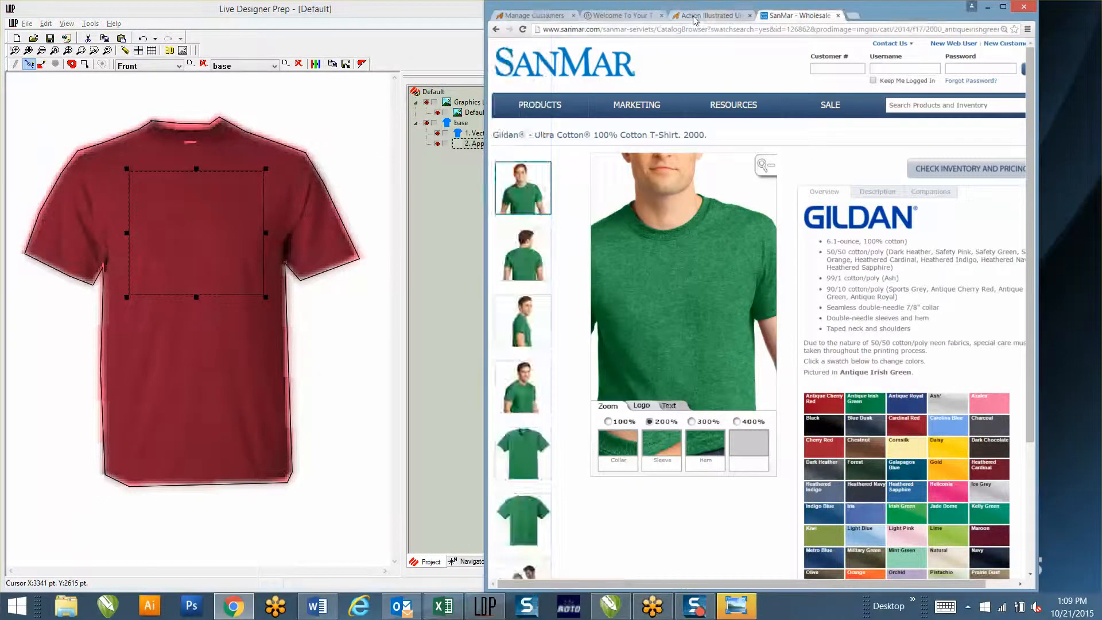
{"action": "left_click", "coordinate": [694, 15]}
{"action": "left_click", "coordinate": [536, 16]}
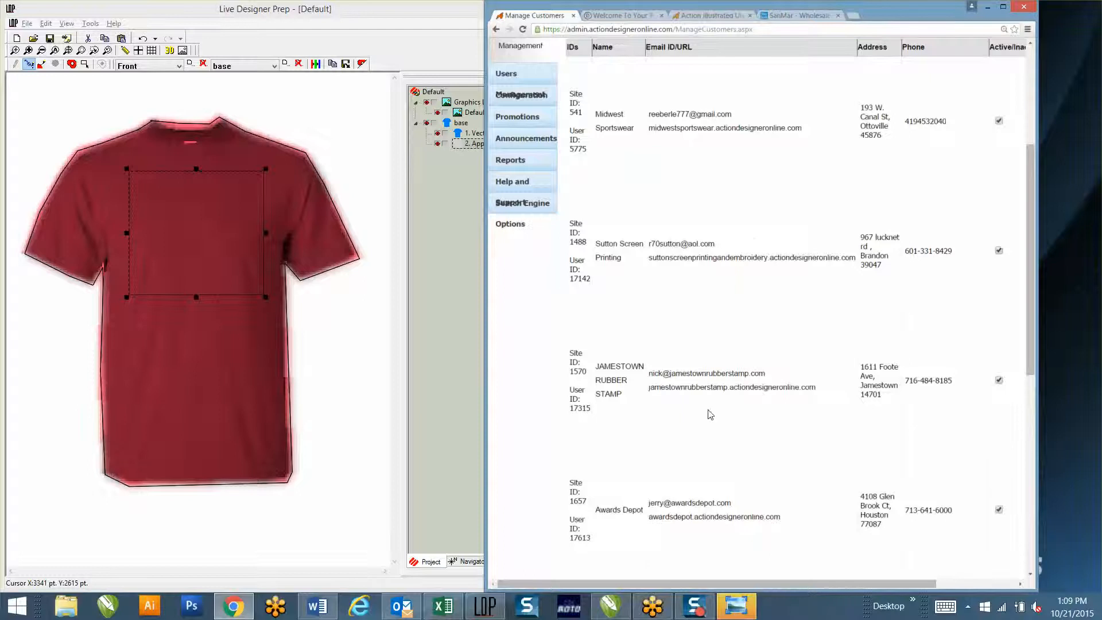
{"action": "scroll", "coordinate": [710, 414], "scroll_direction": "down", "scroll_amount": 8}
{"action": "scroll", "coordinate": [720, 450], "scroll_direction": "up", "scroll_amount": 4}
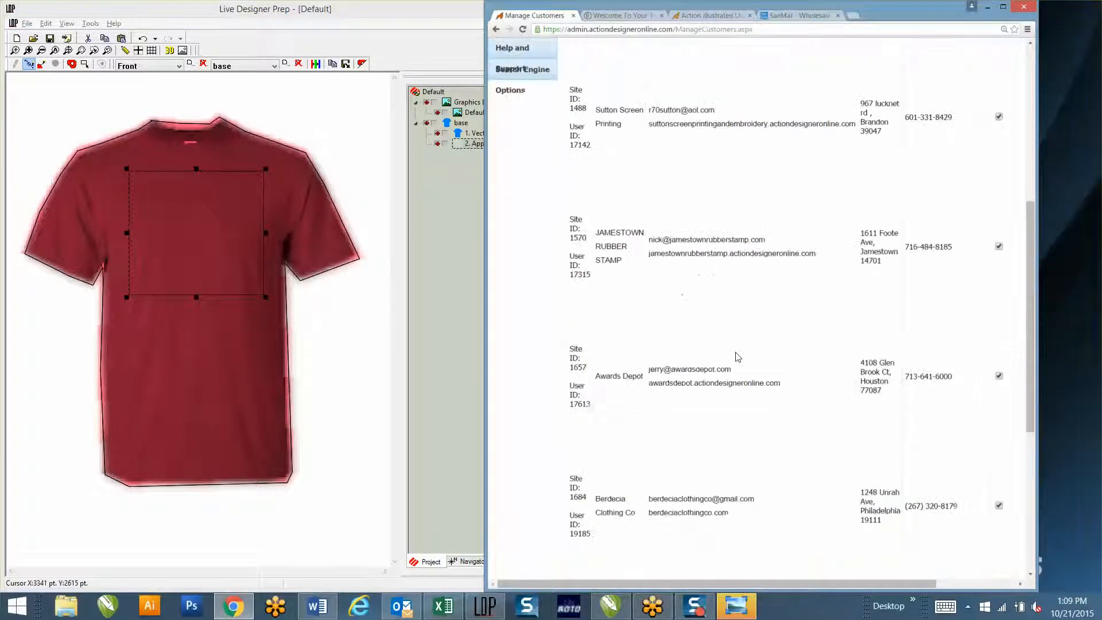
{"action": "scroll", "coordinate": [724, 446], "scroll_direction": "up", "scroll_amount": 8}
{"action": "scroll", "coordinate": [807, 297], "scroll_direction": "down", "scroll_amount": 10}
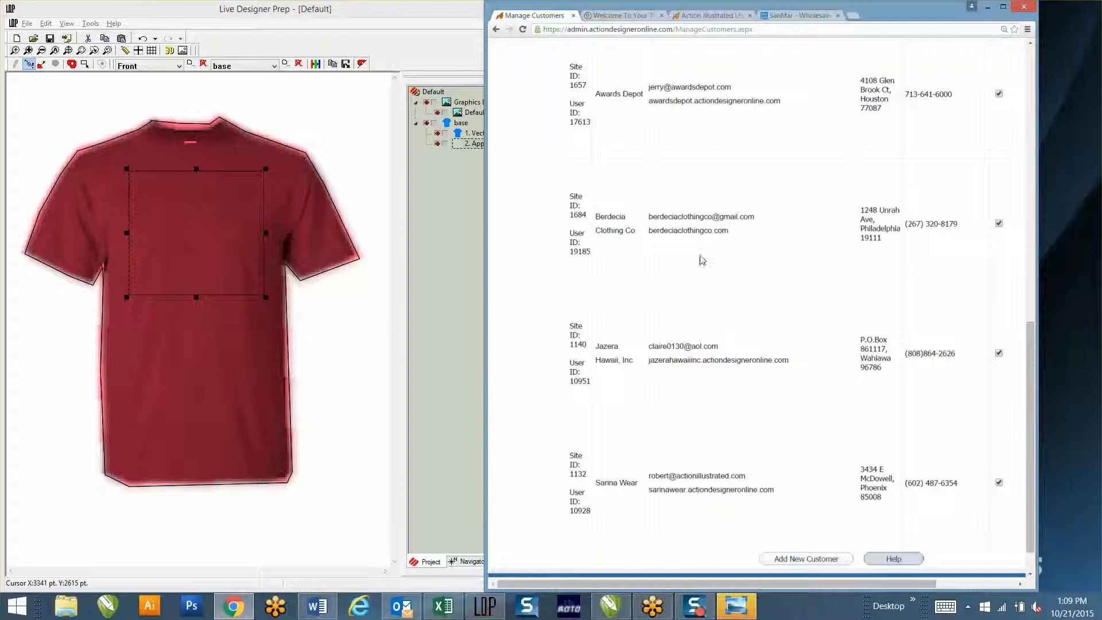
{"action": "left_click_drag", "start_coordinate": [792, 584], "coordinate": [872, 584]}
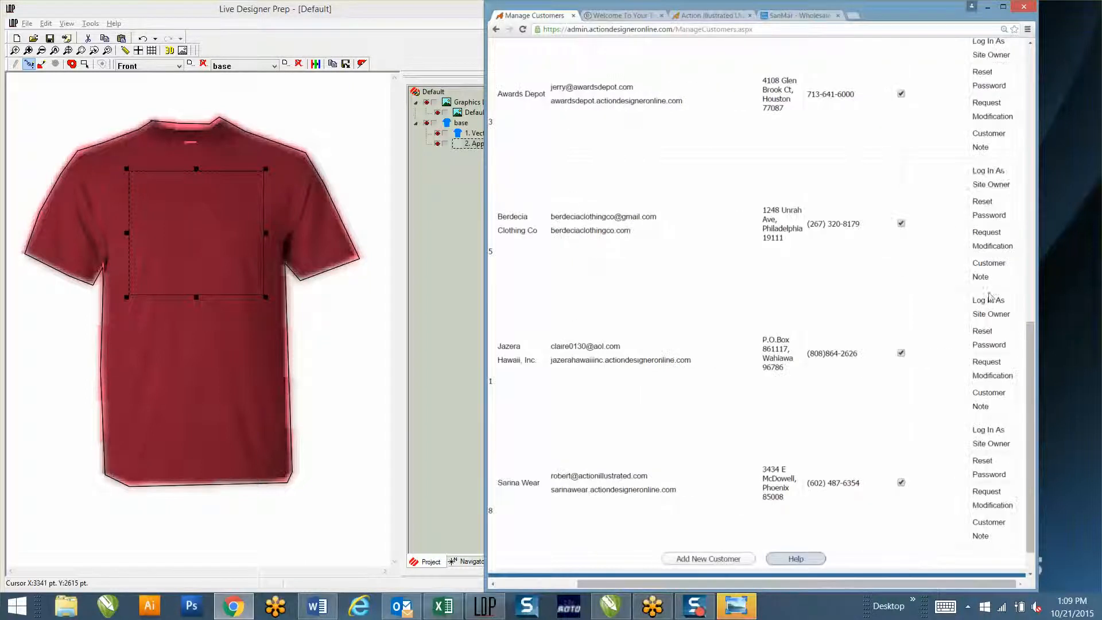
{"action": "left_click", "coordinate": [998, 179]}
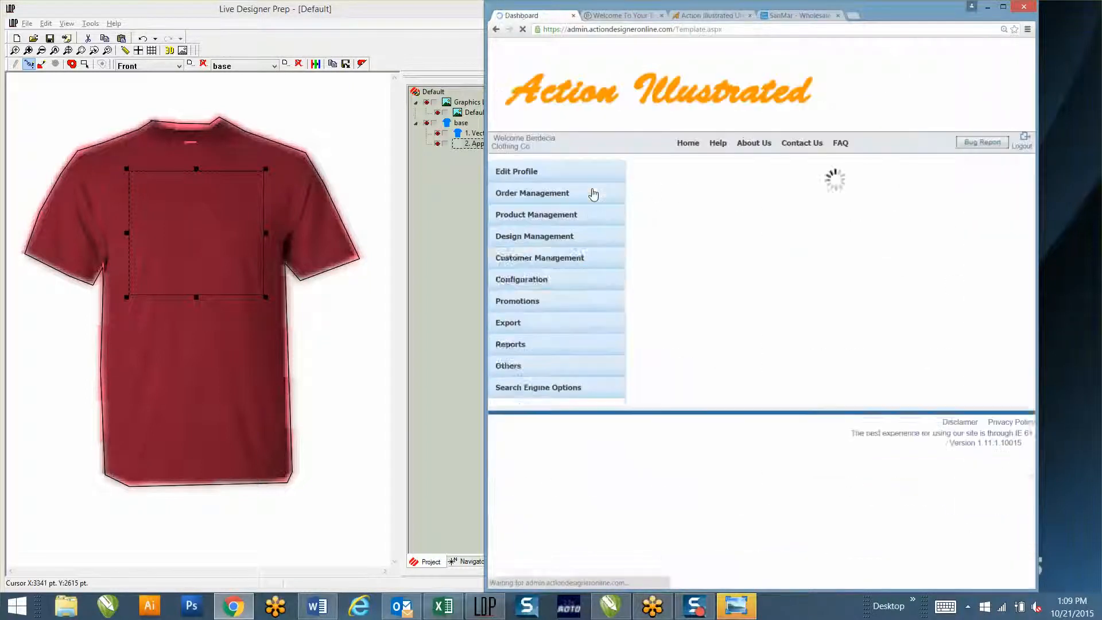
Open the store's Manage Products page and list the T-Shirts style under Menswear.
{"action": "left_click_drag", "start_coordinate": [746, 236], "coordinate": [671, 234]}
{"action": "left_click", "coordinate": [672, 236]}
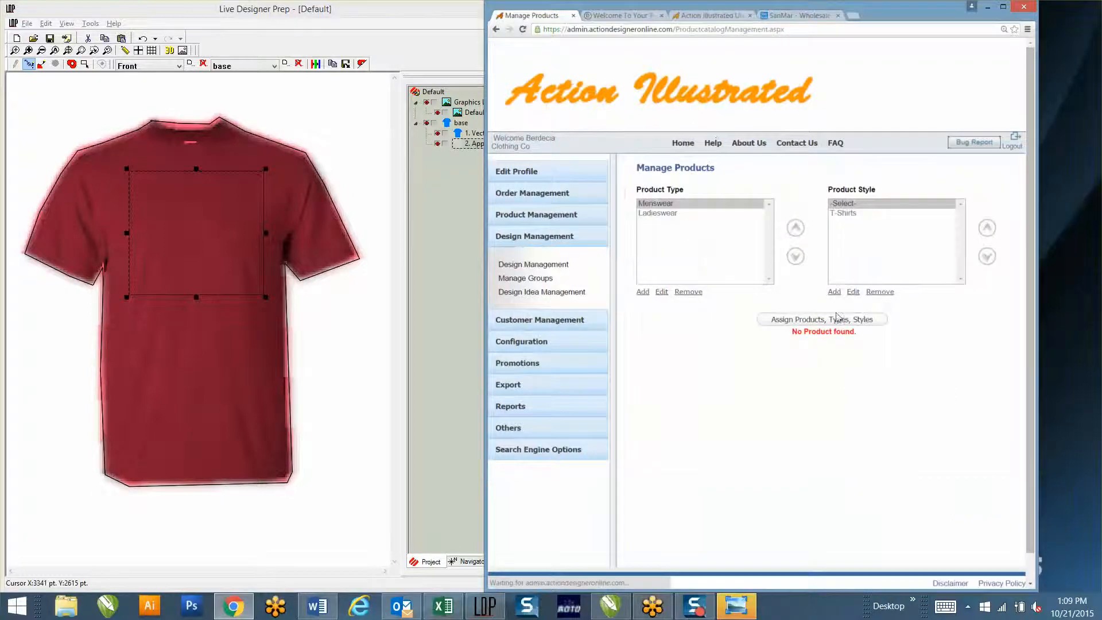
{"action": "left_click", "coordinate": [839, 214]}
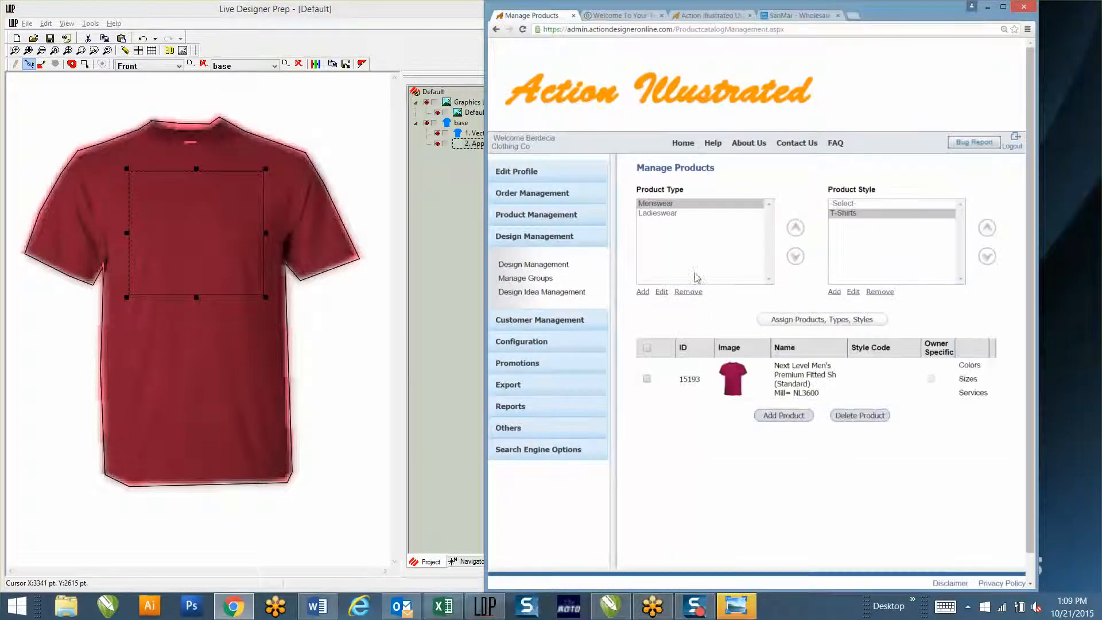